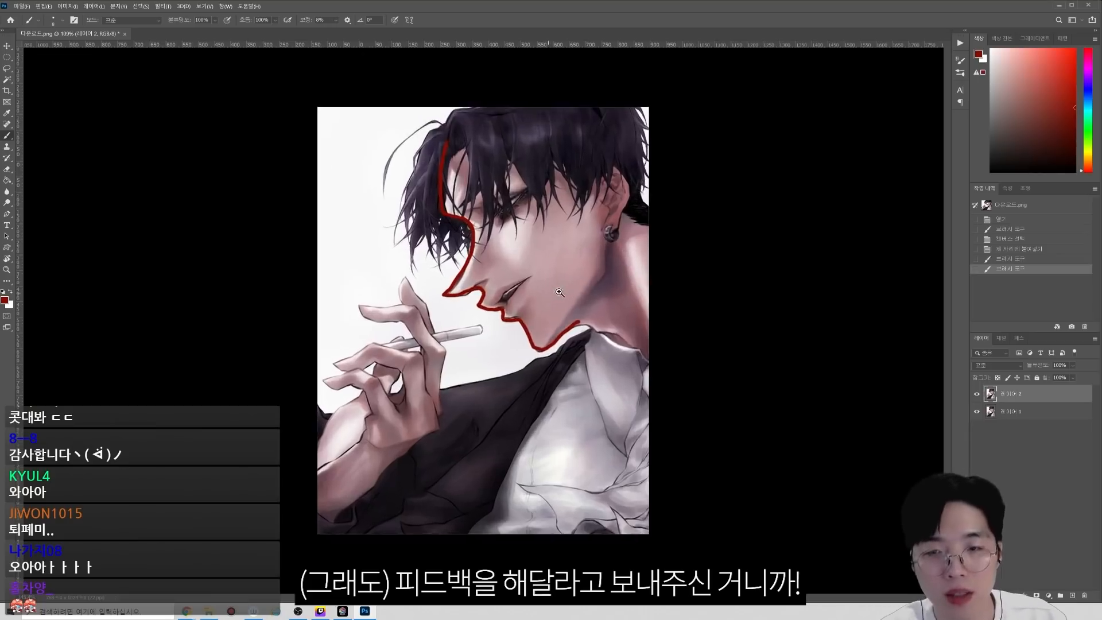
Step: Undo the red profile line and use Liquify to push the brow and forehead contour outward
{"action": "key", "text": "ctrl+z"}
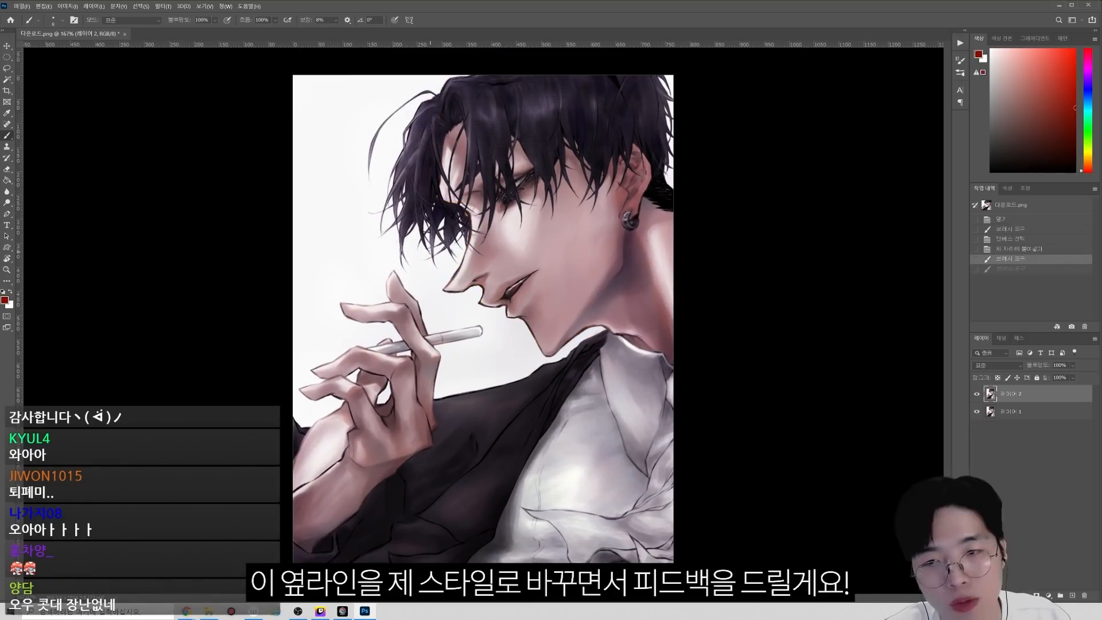
{"action": "key", "text": "ctrl+shift+x"}
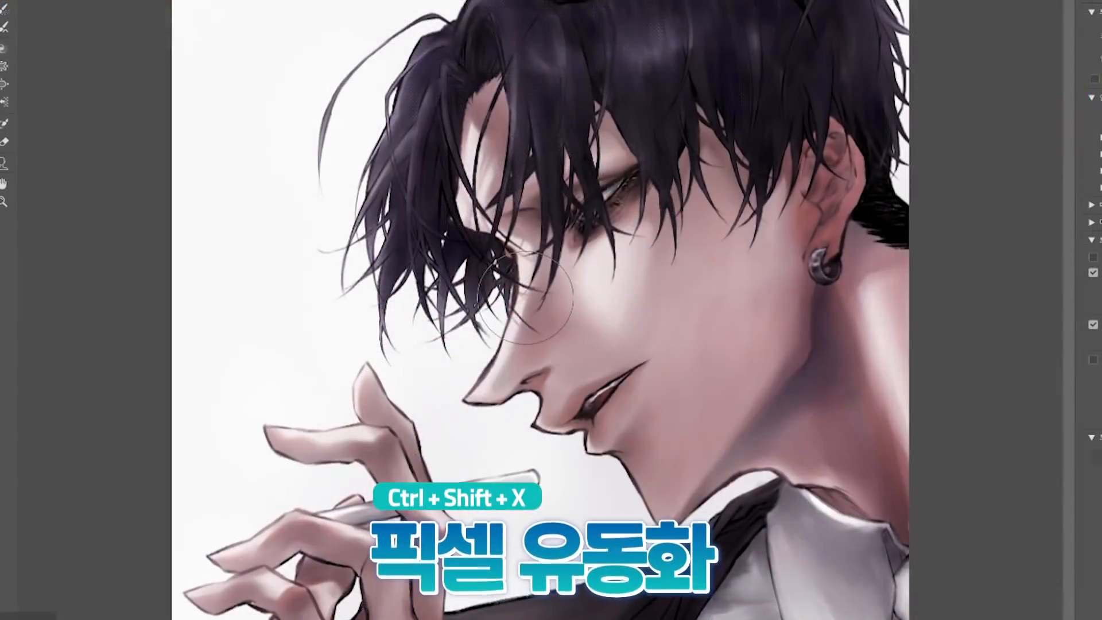
{"action": "mouse_move", "coordinate": [510, 263]}
{"action": "left_mouse_down"}
{"action": "mouse_move", "coordinate": [484, 229]}
{"action": "mouse_move", "coordinate": [457, 242]}
{"action": "mouse_move", "coordinate": [455, 188]}
{"action": "left_mouse_up"}
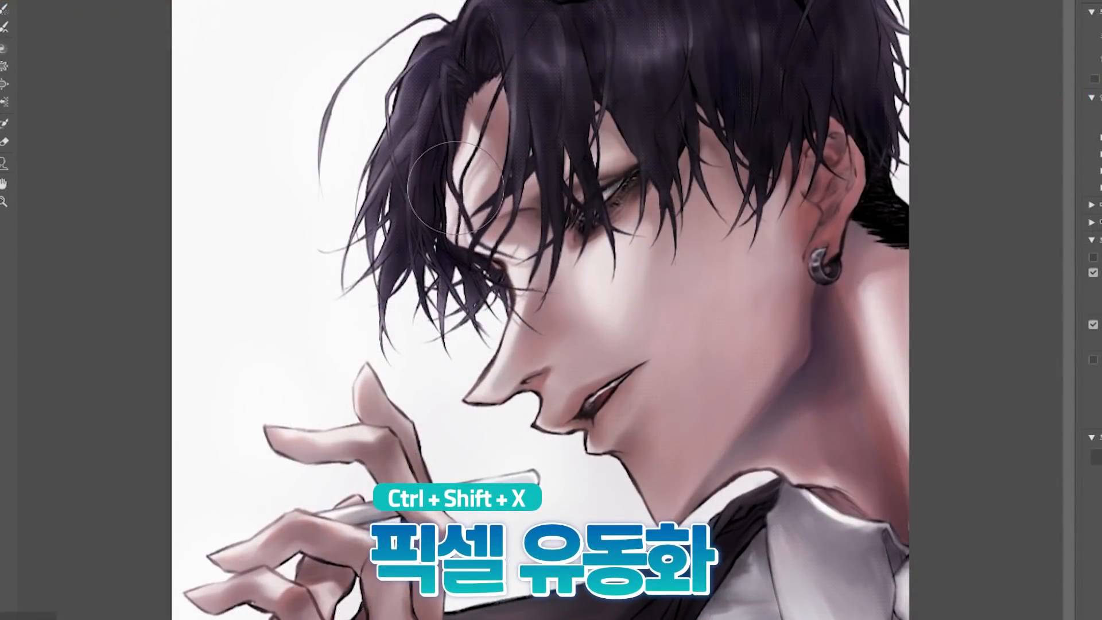
{"action": "mouse_move", "coordinate": [479, 89]}
{"action": "left_mouse_down"}
{"action": "mouse_move", "coordinate": [425, 121]}
{"action": "mouse_move", "coordinate": [414, 163]}
{"action": "left_mouse_up"}
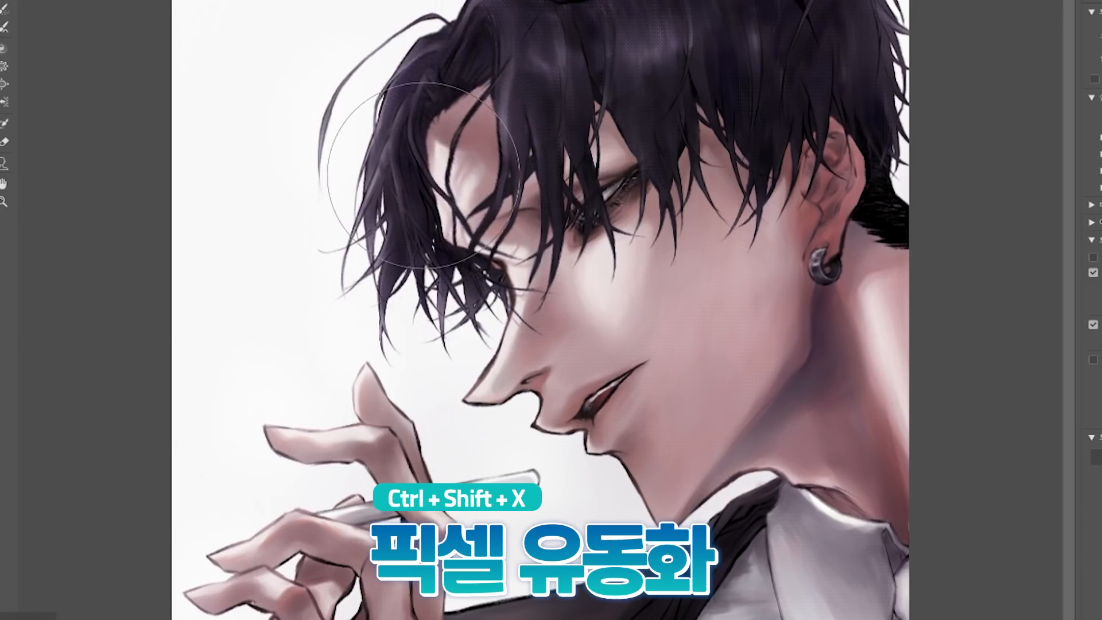
Step: Push the forehead and front hair further outward with a larger Liquify brush
{"action": "key", "text": "bracketright"}
{"action": "left_click_drag", "start_coordinate": [471, 27], "coordinate": [421, 6]}
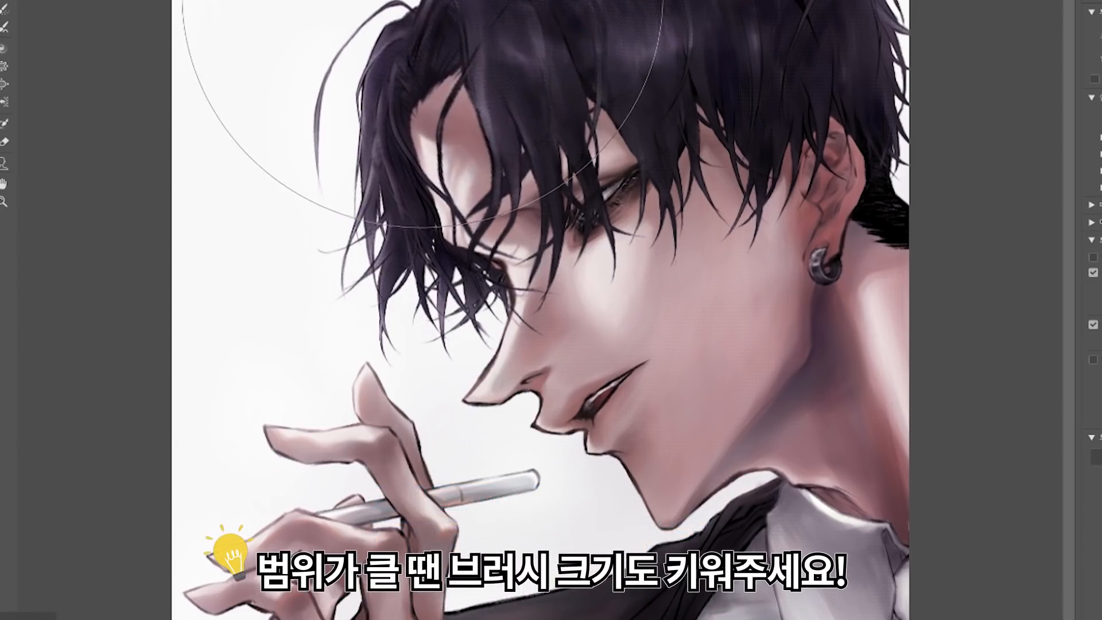
{"action": "mouse_move", "coordinate": [418, 154]}
{"action": "left_mouse_down"}
{"action": "mouse_move", "coordinate": [435, 90]}
{"action": "mouse_move", "coordinate": [391, 11]}
{"action": "mouse_move", "coordinate": [346, 77]}
{"action": "mouse_move", "coordinate": [322, 80]}
{"action": "left_mouse_up"}
{"action": "left_click_drag", "start_coordinate": [392, 209], "coordinate": [371, 209]}
Step: Reshape the nose bridge, nose tip and chin outline with progressively smaller Liquify brushes
{"action": "key", "text": "bracketleft"}
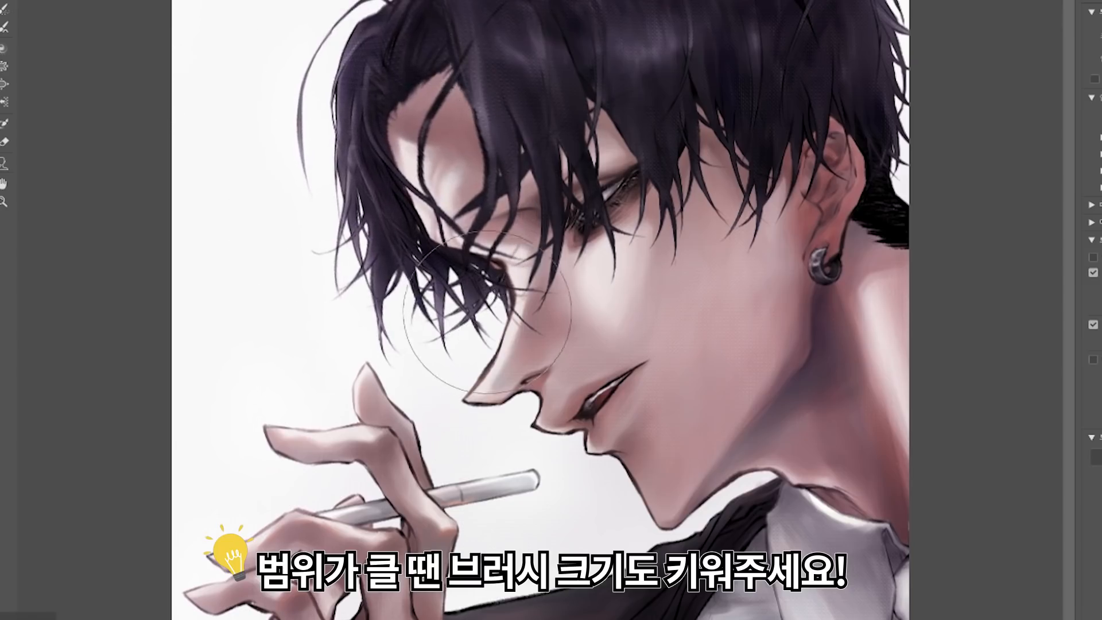
{"action": "mouse_move", "coordinate": [519, 287]}
{"action": "left_mouse_down"}
{"action": "mouse_move", "coordinate": [493, 299]}
{"action": "mouse_move", "coordinate": [510, 288]}
{"action": "left_mouse_up"}
{"action": "key", "text": "bracketleft"}
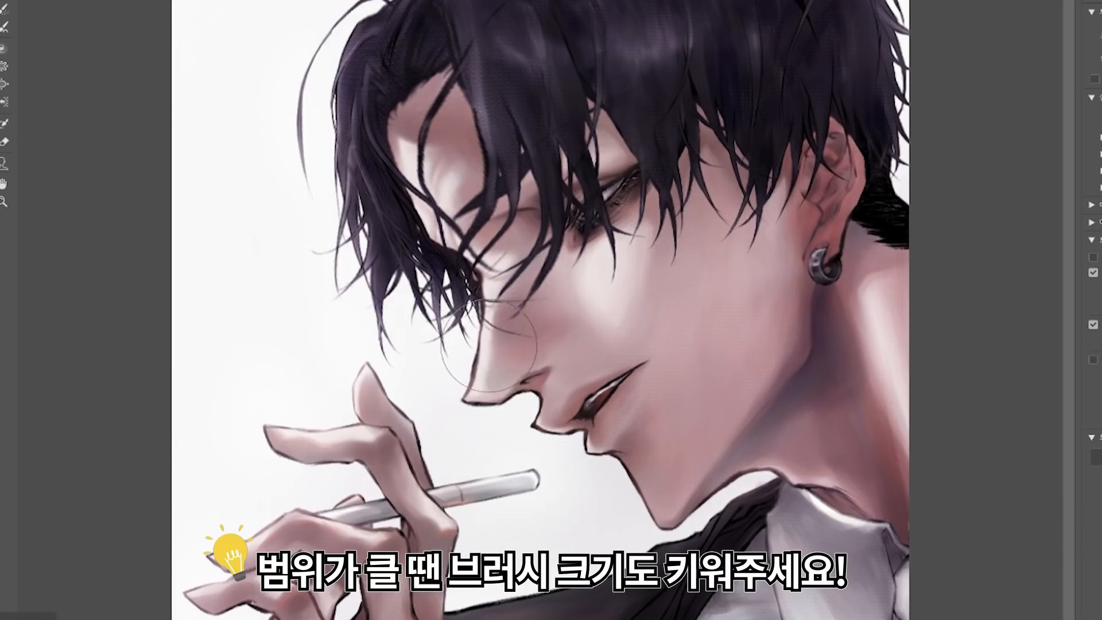
{"action": "key", "text": "bracketleft"}
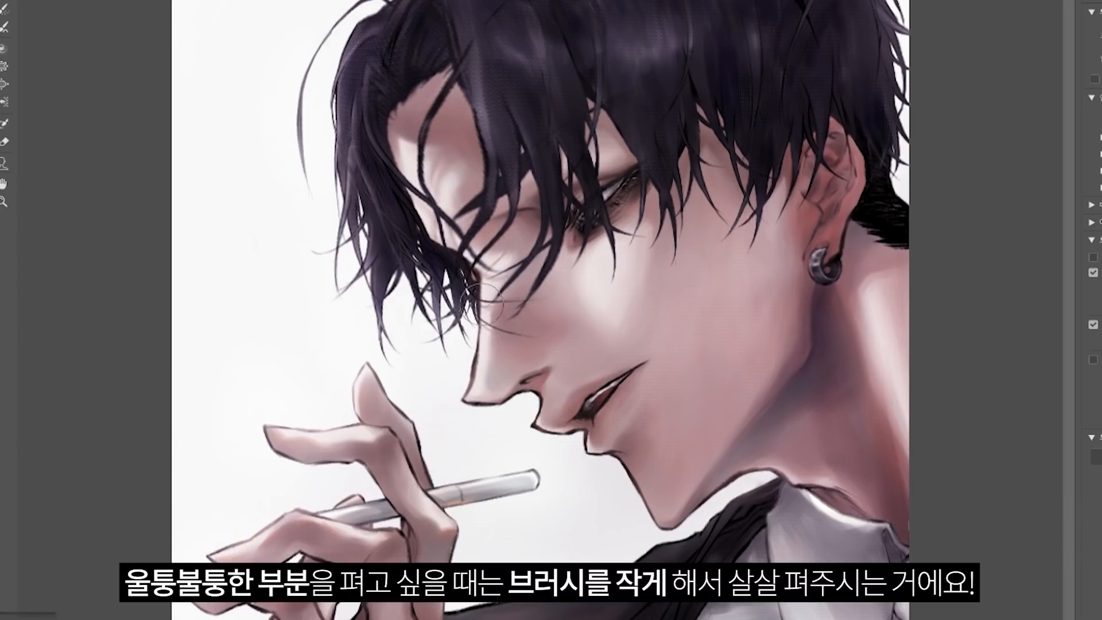
{"action": "left_click_drag", "start_coordinate": [459, 412], "coordinate": [469, 402]}
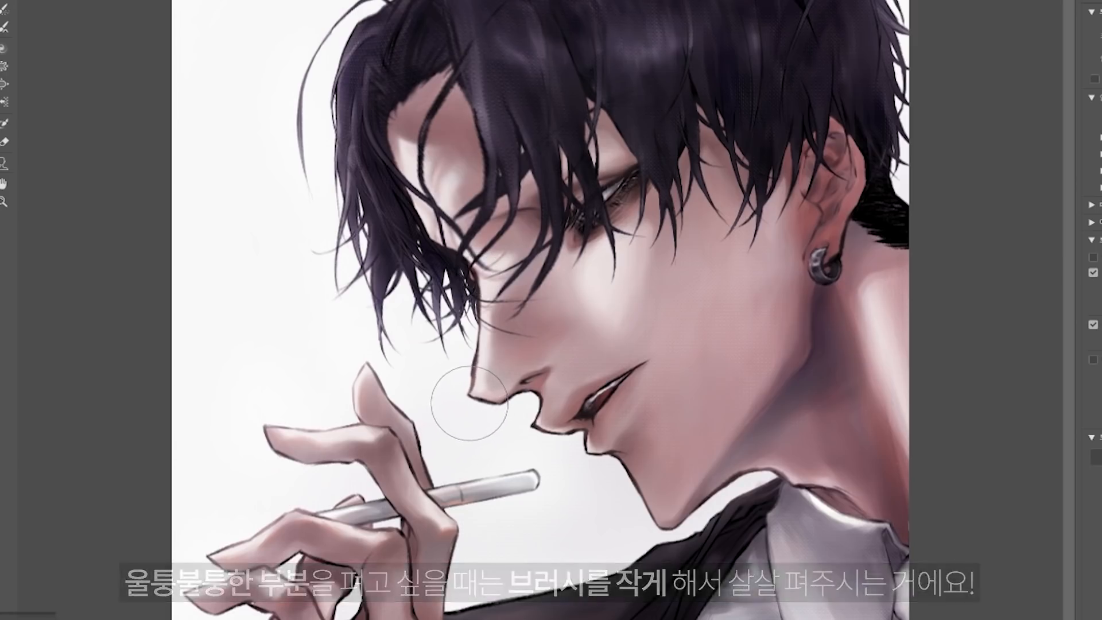
{"action": "left_click_drag", "start_coordinate": [658, 434], "coordinate": [664, 423]}
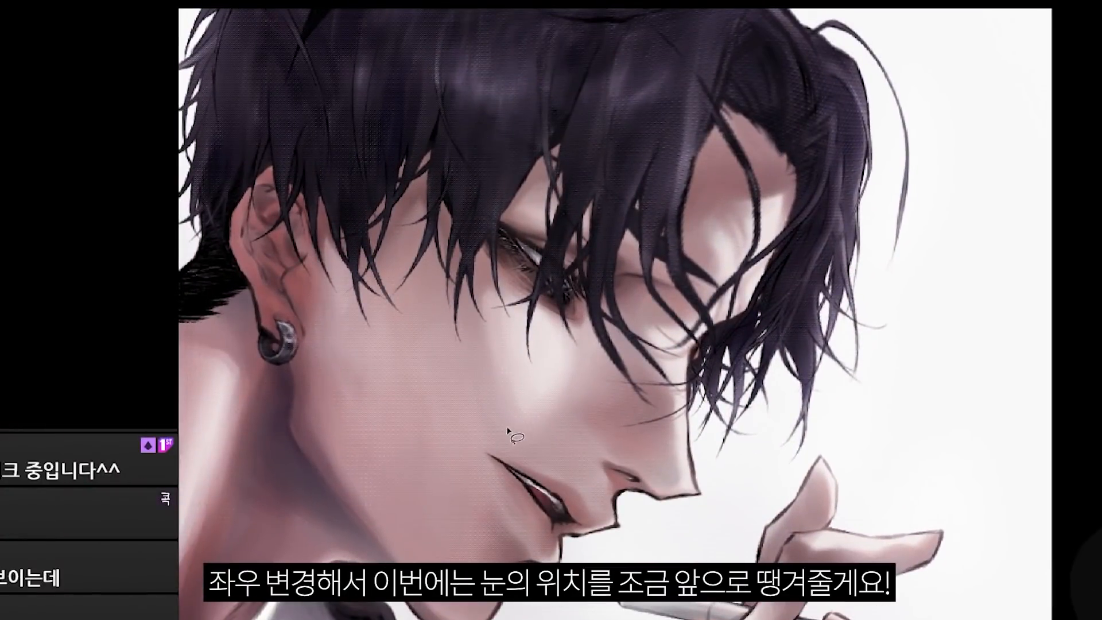
Step: Lasso the eye together with the surrounding hair and cheek and move the selection forward toward the bridge of the nose
{"action": "mouse_move", "coordinate": [635, 72]}
{"action": "left_mouse_down"}
{"action": "mouse_move", "coordinate": [400, 336]}
{"action": "mouse_move", "coordinate": [471, 424]}
{"action": "left_mouse_up"}
{"action": "left_click_drag", "start_coordinate": [577, 125], "coordinate": [669, 127]}
{"action": "left_click_drag", "start_coordinate": [701, 261], "coordinate": [582, 365]}
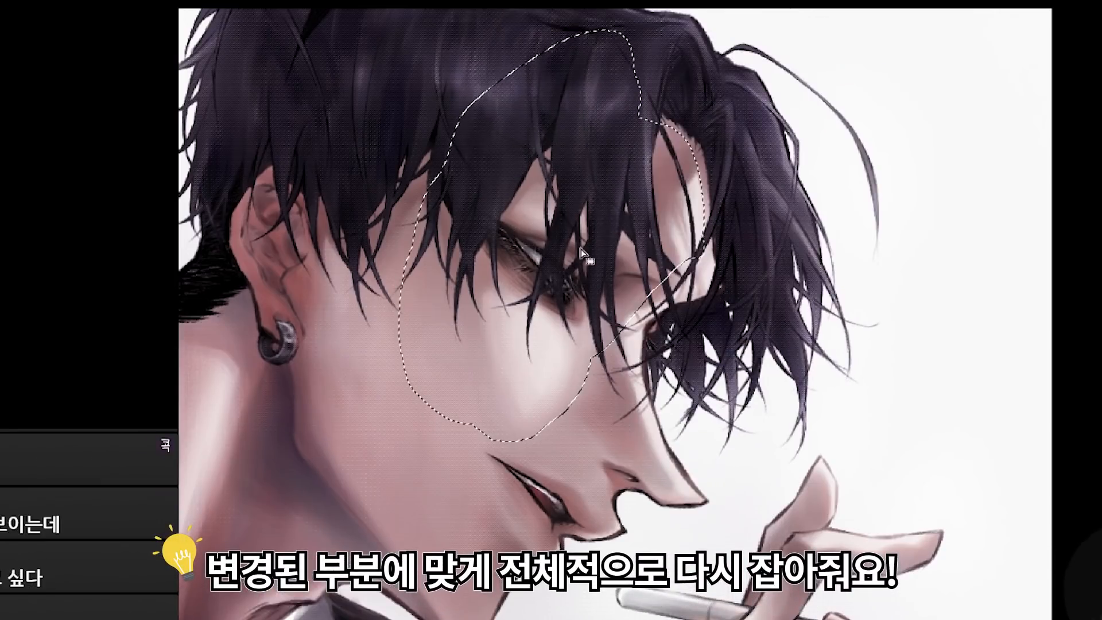
{"action": "mouse_move", "coordinate": [564, 262]}
{"action": "left_mouse_down"}
{"action": "mouse_move", "coordinate": [592, 285]}
{"action": "mouse_move", "coordinate": [608, 265]}
{"action": "left_mouse_up"}
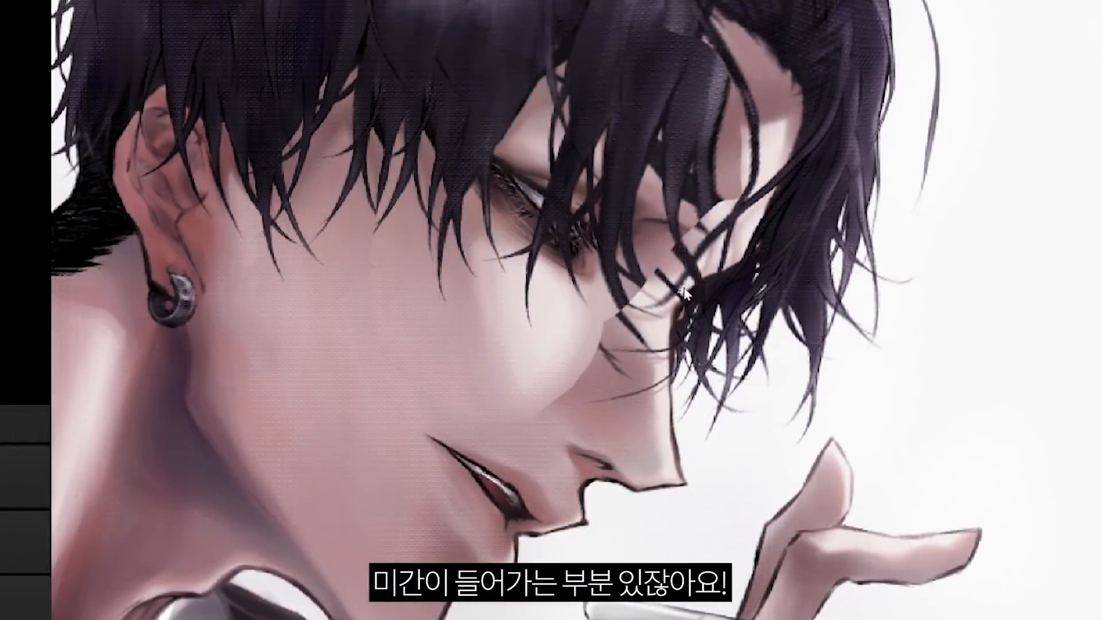
{"action": "left_click", "coordinate": [684, 292]}
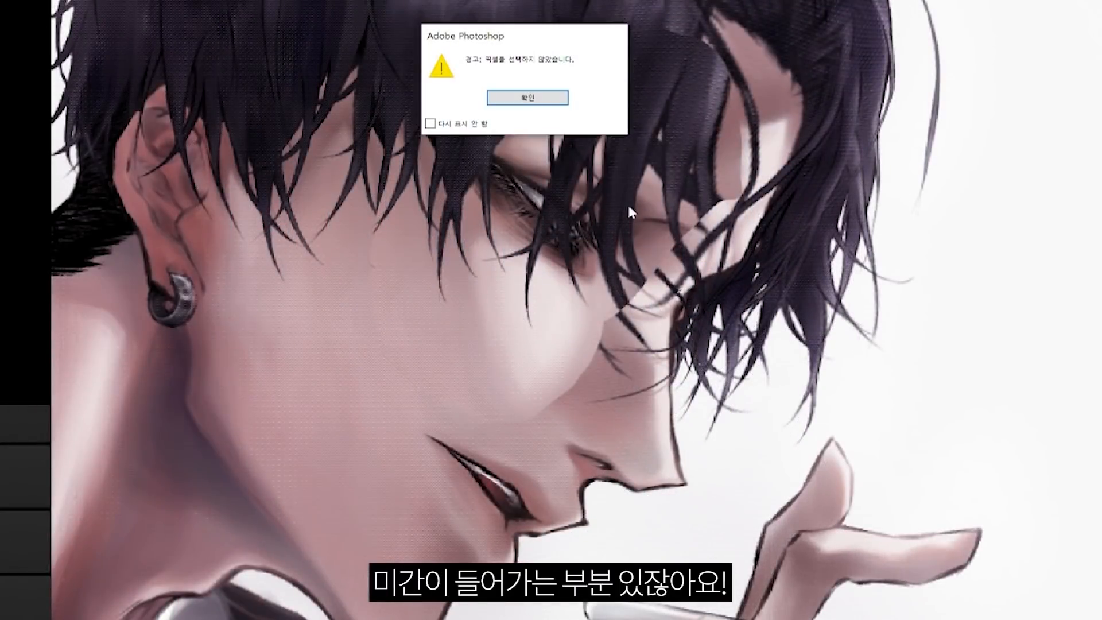
{"action": "left_click", "coordinate": [541, 95]}
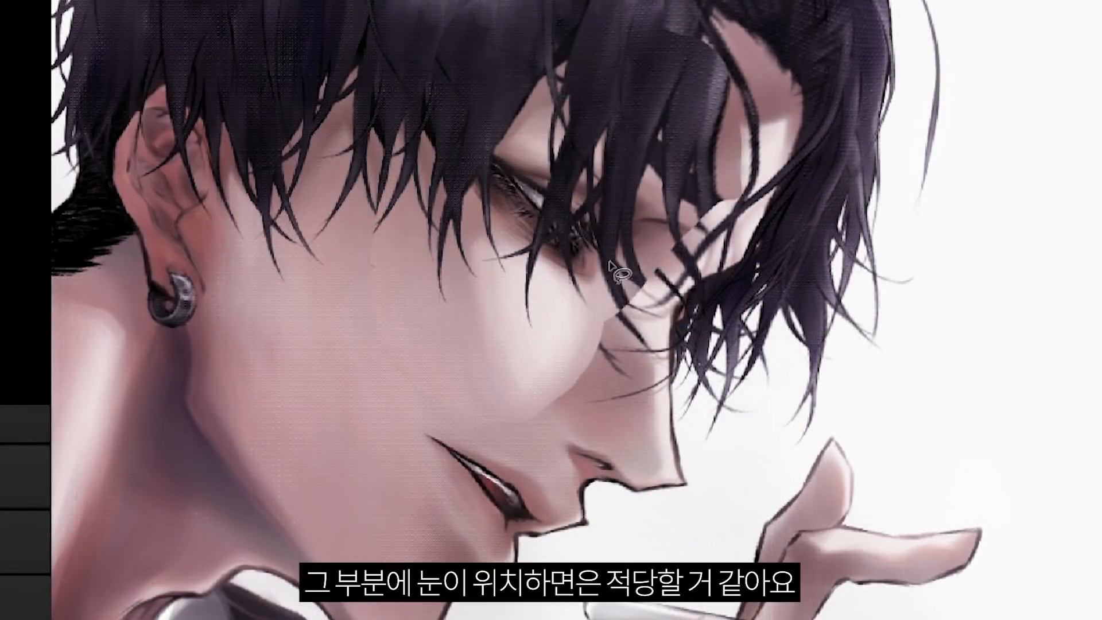
{"action": "left_click", "coordinate": [612, 270]}
{"action": "left_click", "coordinate": [566, 105]}
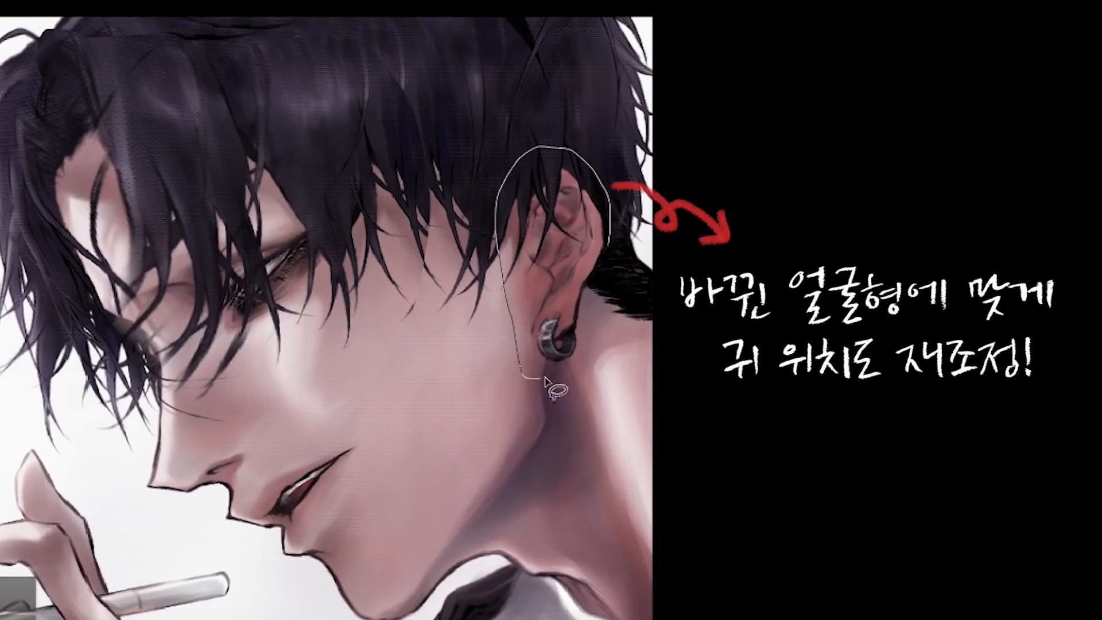
Step: Lasso the ear with its earring, move it higher on the head and warp it to fit the new face shape
{"action": "mouse_move", "coordinate": [634, 195]}
{"action": "left_mouse_down"}
{"action": "mouse_move", "coordinate": [631, 171]}
{"action": "mouse_move", "coordinate": [604, 205]}
{"action": "left_mouse_up"}
{"action": "left_click_drag", "start_coordinate": [537, 125], "coordinate": [539, 113]}
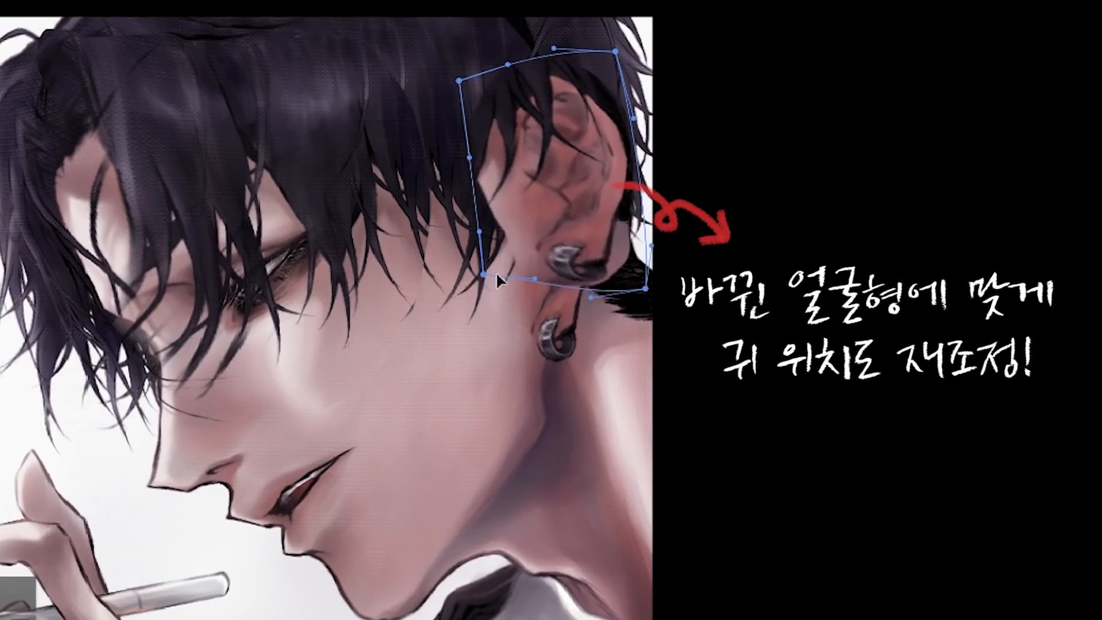
{"action": "left_click_drag", "start_coordinate": [542, 265], "coordinate": [537, 275]}
{"action": "key", "text": "Return"}
Step: Paint over the remains of the old ear and earring with skin-coloured brush strokes
{"action": "key", "text": "b"}
{"action": "left_click_drag", "start_coordinate": [566, 332], "coordinate": [561, 379]}
{"action": "left_click_drag", "start_coordinate": [545, 327], "coordinate": [537, 411]}
{"action": "left_click_drag", "start_coordinate": [525, 295], "coordinate": [522, 388]}
{"action": "left_click_drag", "start_coordinate": [500, 258], "coordinate": [505, 313]}
{"action": "left_click_drag", "start_coordinate": [521, 270], "coordinate": [524, 339]}
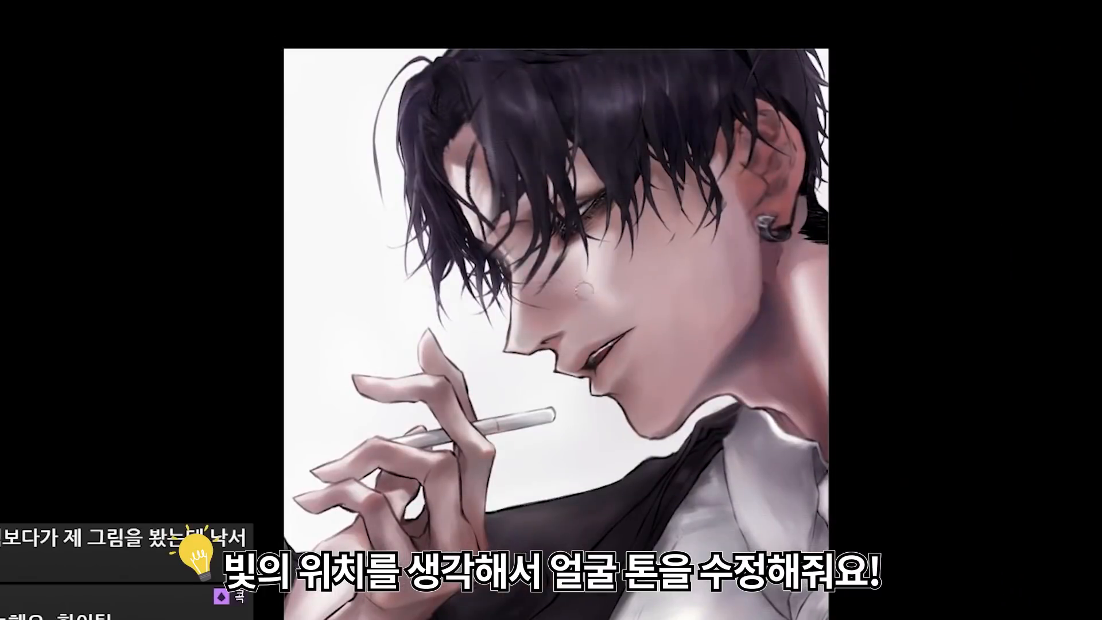
Step: Even out the light on the cheek below the eye with skin-toned brush strokes, enlarging the brush
{"action": "left_click", "coordinate": [712, 270]}
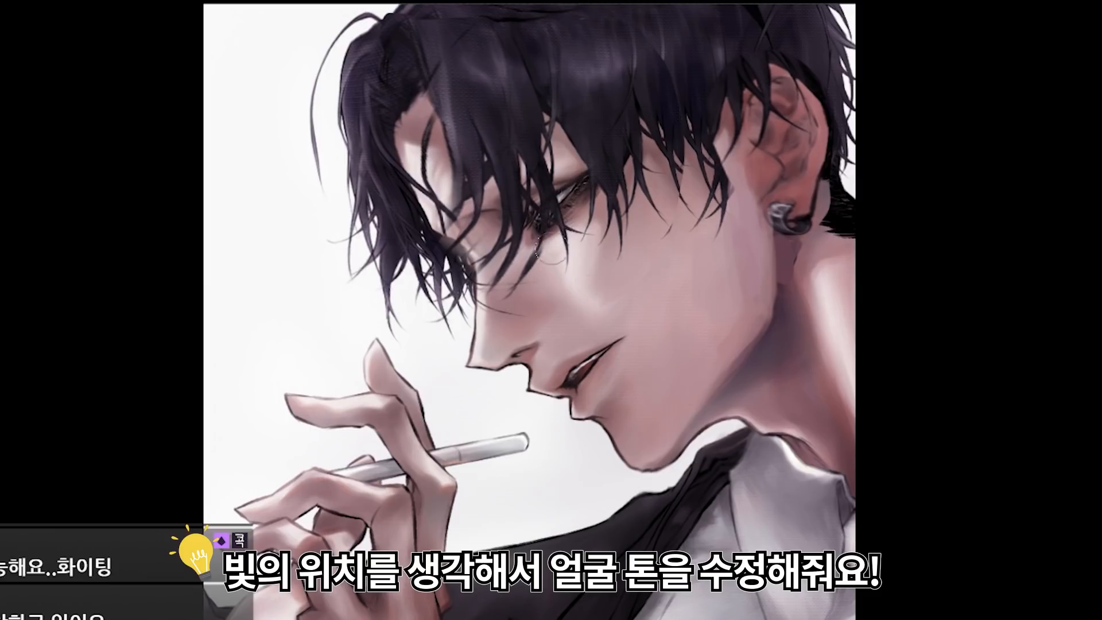
{"action": "left_click_drag", "start_coordinate": [552, 247], "coordinate": [572, 287]}
{"action": "left_click_drag", "start_coordinate": [594, 236], "coordinate": [589, 301]}
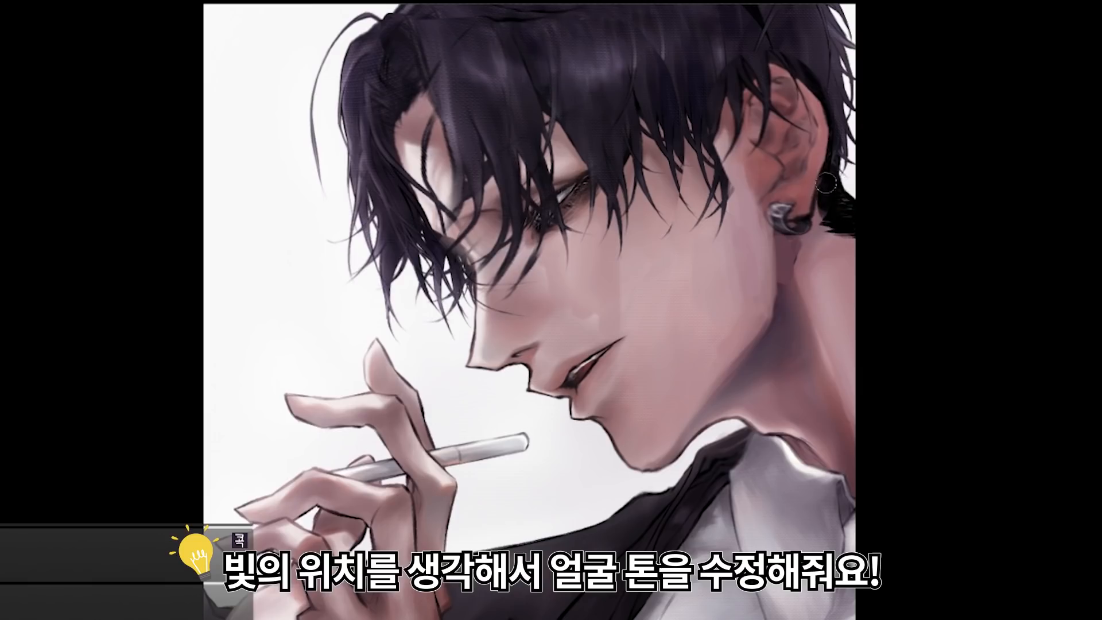
{"action": "key", "text": "bracketright"}
{"action": "key", "text": "bracketright"}
{"action": "key", "text": "bracketright"}
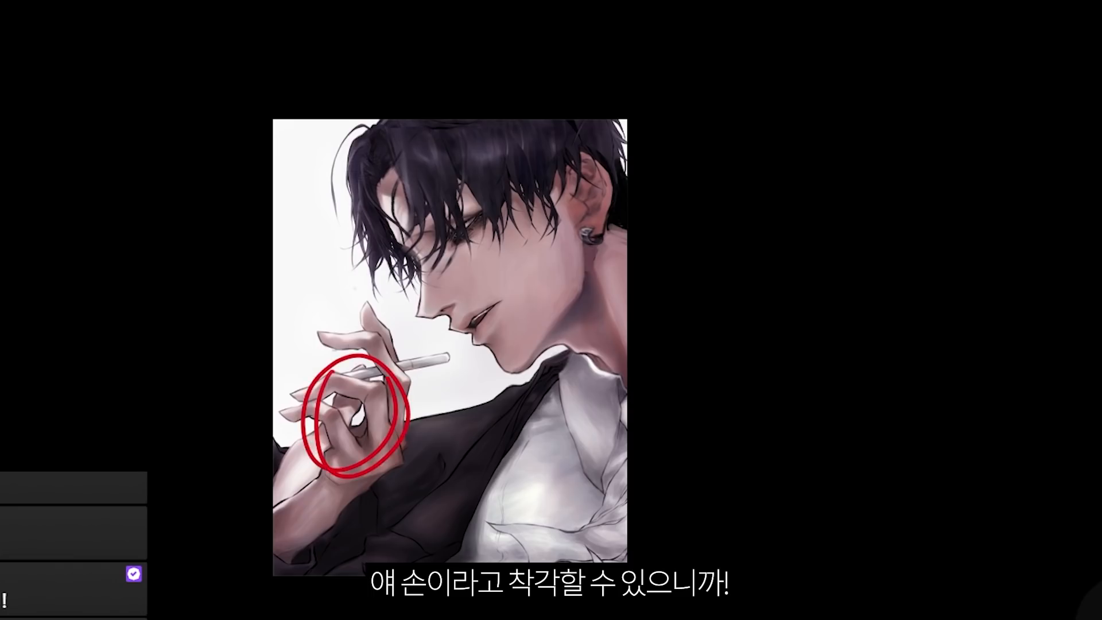
Step: Undo the red circle on the hand, lasso the hand and forearm, and warm their colour with Hue/Saturation and Color Balance levels +14, 0, -11
{"action": "left_click_drag", "start_coordinate": [388, 376], "coordinate": [344, 477]}
{"action": "key", "text": "ctrl+z"}
{"action": "scroll", "coordinate": [273, 564], "scroll_direction": "up", "scroll_amount": 5}
{"action": "left_click_drag", "start_coordinate": [285, 549], "coordinate": [333, 523]}
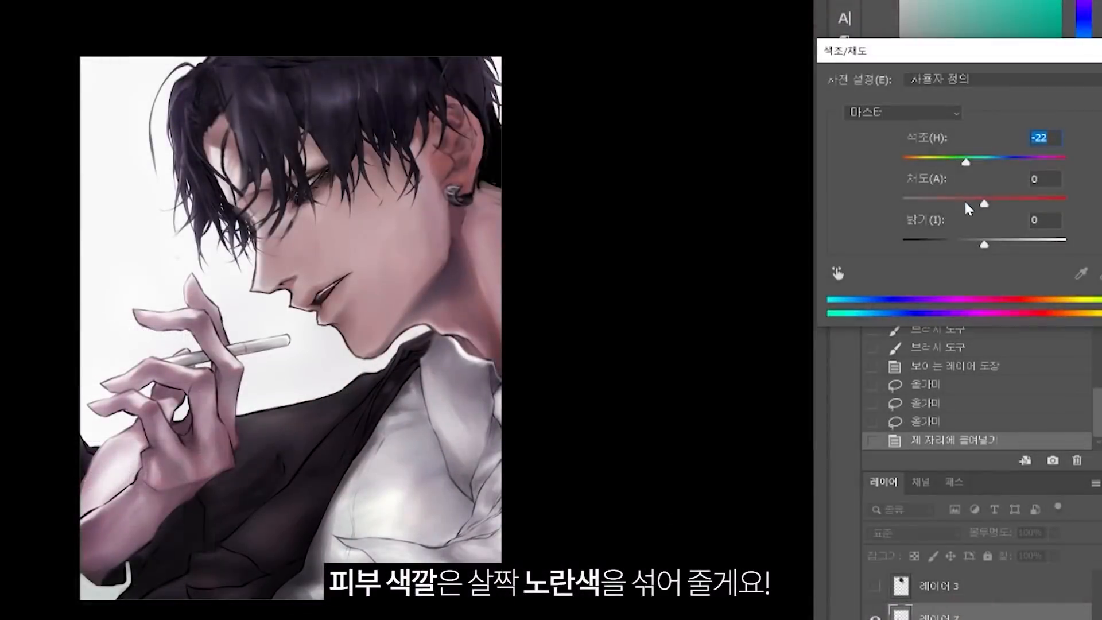
{"action": "left_click_drag", "start_coordinate": [964, 203], "coordinate": [976, 201]}
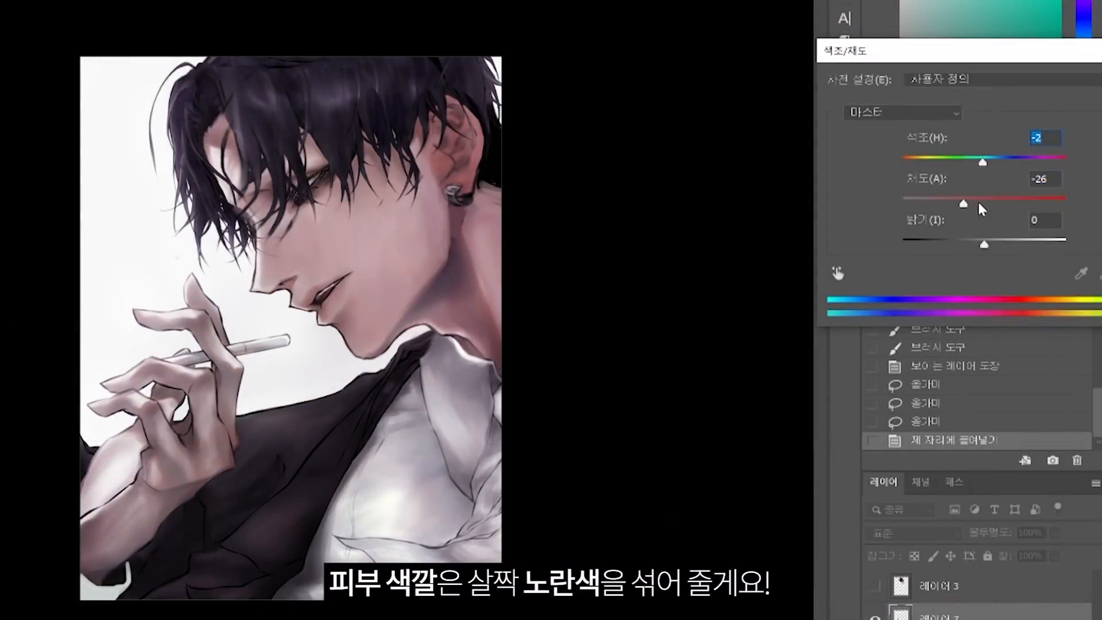
{"action": "left_click_drag", "start_coordinate": [966, 162], "coordinate": [993, 161]}
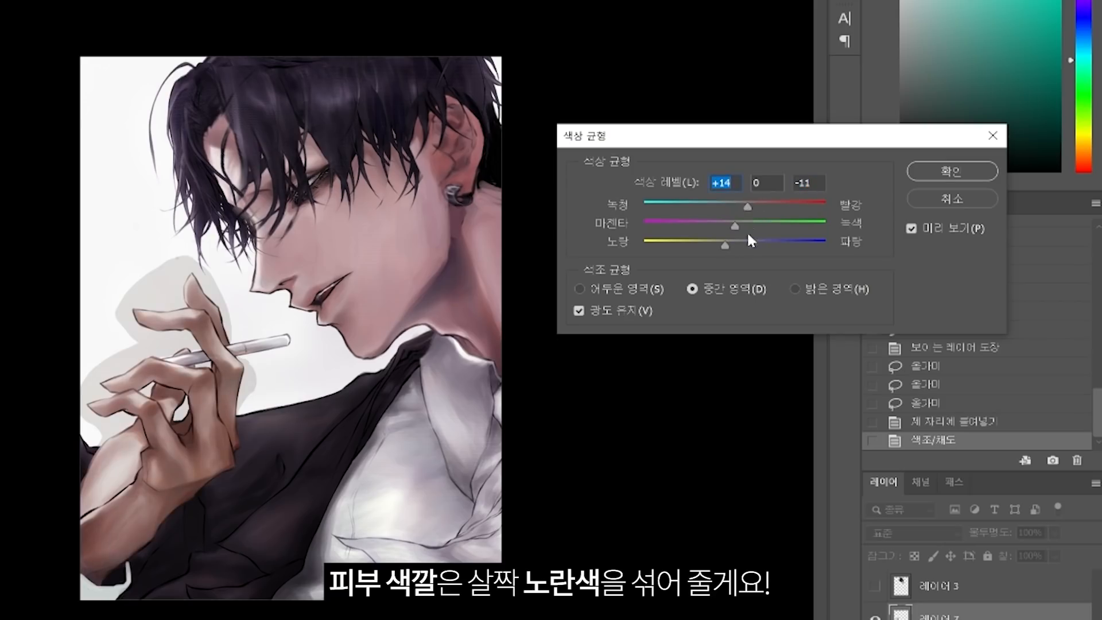
{"action": "left_click", "coordinate": [947, 173]}
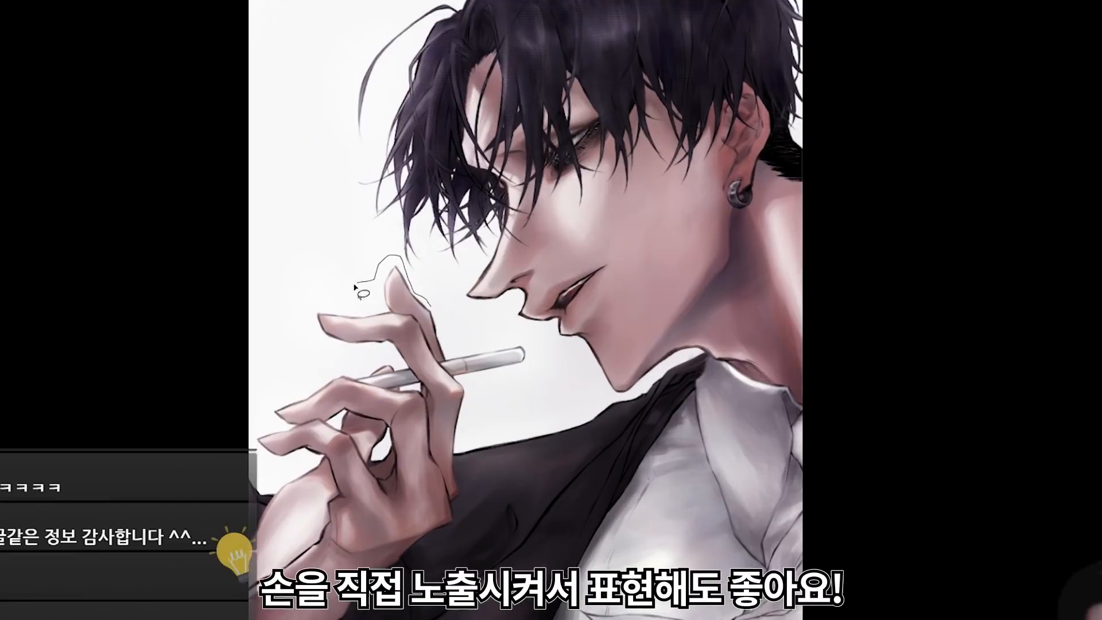
Step: Select the hand, place a mirrored copy beside the front hair, and rotate it so the fingers point toward the face
{"action": "mouse_move", "coordinate": [355, 287]}
{"action": "left_mouse_down"}
{"action": "mouse_move", "coordinate": [272, 424]}
{"action": "mouse_move", "coordinate": [288, 477]}
{"action": "mouse_move", "coordinate": [438, 493]}
{"action": "left_mouse_up"}
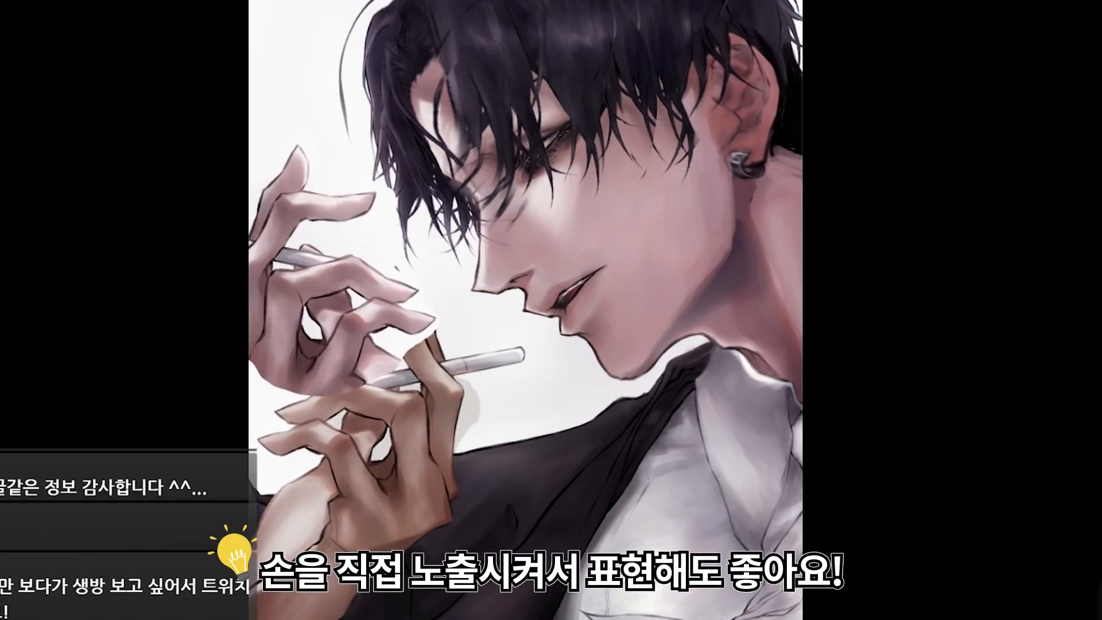
{"action": "left_click_drag", "start_coordinate": [330, 304], "coordinate": [264, 254]}
{"action": "key", "text": "ctrl+t"}
{"action": "left_click_drag", "start_coordinate": [396, 172], "coordinate": [364, 191]}
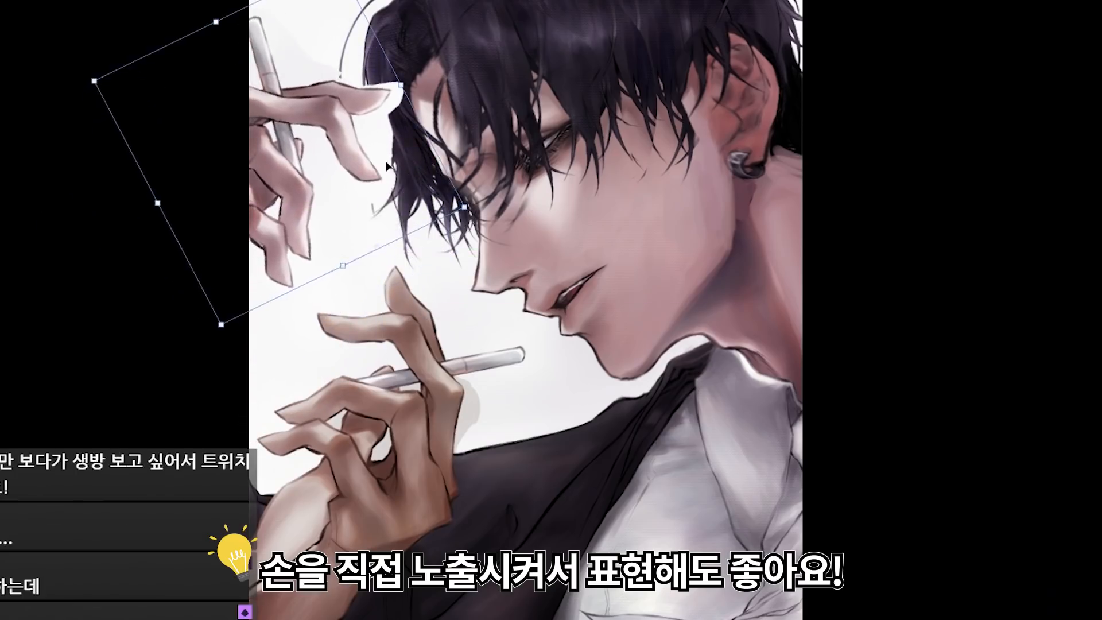
{"action": "left_click_drag", "start_coordinate": [410, 292], "coordinate": [365, 293]}
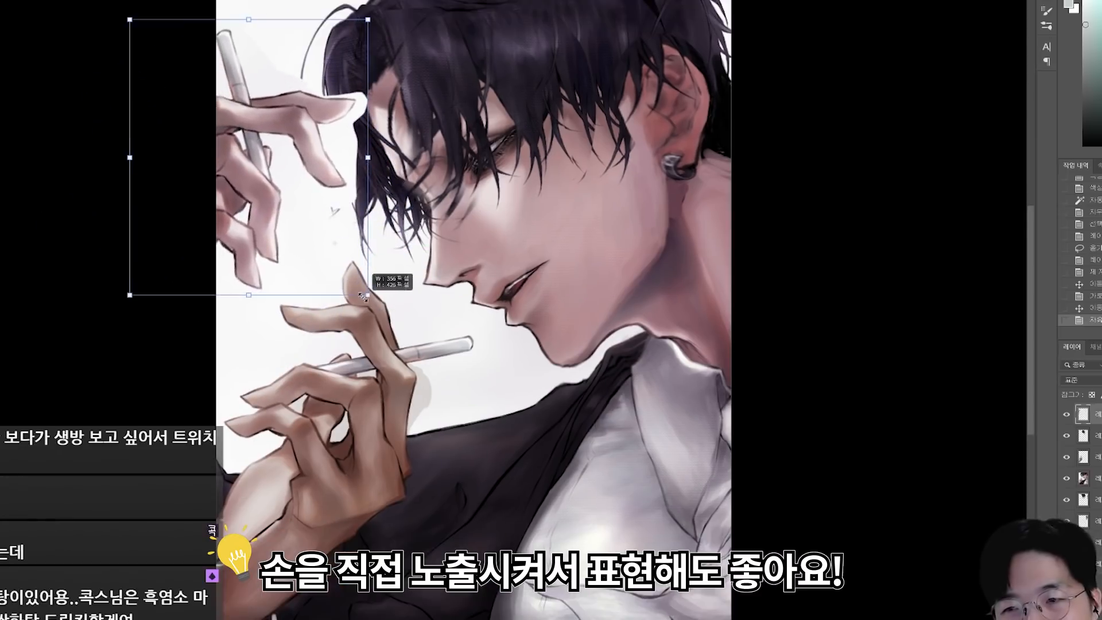
{"action": "key", "text": "Return"}
{"action": "key", "text": "ctrl+d"}
{"action": "scroll", "coordinate": [226, 54], "scroll_direction": "up", "scroll_amount": 1}
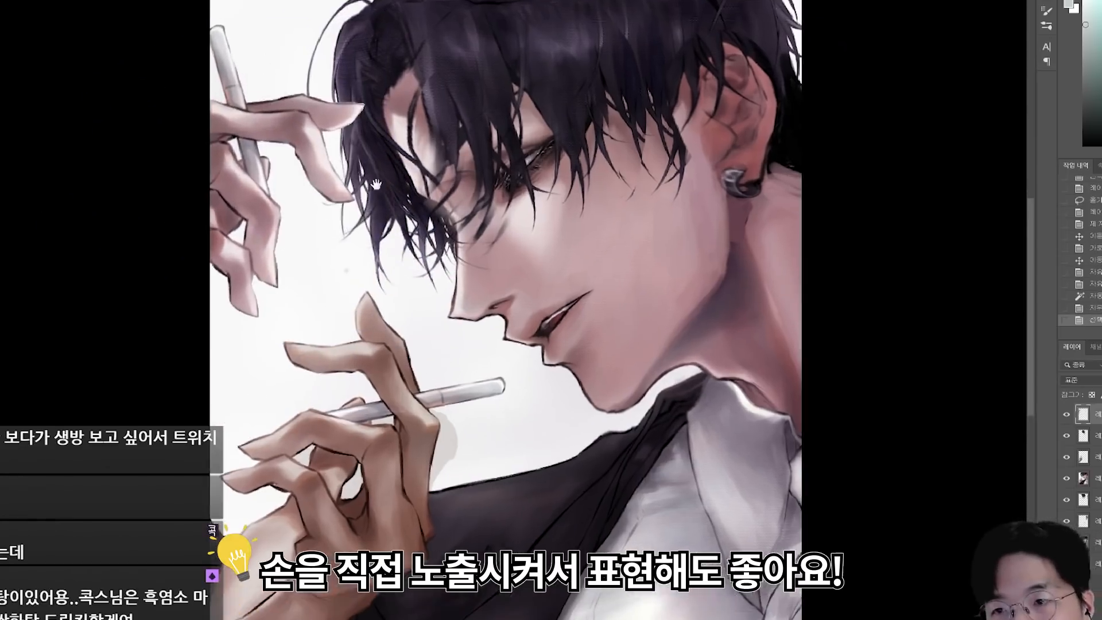
Step: Remove the cigarette from the copied hand and retouch the fingers with a small brush
{"action": "mouse_move", "coordinate": [226, 54]}
{"action": "left_mouse_down"}
{"action": "mouse_move", "coordinate": [443, 202]}
{"action": "mouse_move", "coordinate": [463, 253]}
{"action": "left_mouse_up"}
{"action": "right_click", "coordinate": [452, 211]}
{"action": "left_click", "coordinate": [842, 238]}
{"action": "left_click", "coordinate": [877, 52]}
{"action": "key", "text": "bracketleft"}
{"action": "key", "text": "bracketleft"}
{"action": "key", "text": "bracketleft"}
{"action": "key", "text": "bracketleft"}
{"action": "key", "text": "bracketleft"}
{"action": "key", "text": "bracketleft"}
{"action": "key", "text": "bracketleft"}
{"action": "key", "text": "bracketleft"}
{"action": "key", "text": "b"}
{"action": "left_click_drag", "start_coordinate": [458, 253], "coordinate": [471, 252]}
{"action": "left_click_drag", "start_coordinate": [454, 286], "coordinate": [464, 287]}
{"action": "left_click_drag", "start_coordinate": [457, 286], "coordinate": [483, 304]}
Step: Paint the leftover cigarette stub on the copied hand into a skin-coloured fingertip and erase the stray edges
{"action": "key", "text": "e"}
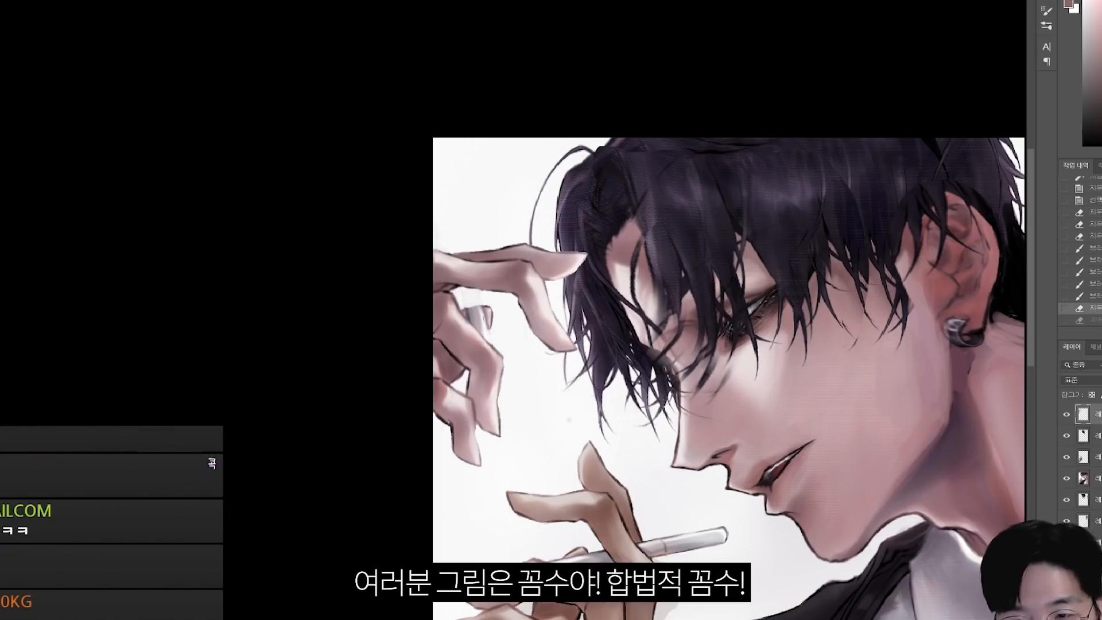
{"action": "left_click_drag", "start_coordinate": [476, 312], "coordinate": [483, 325]}
{"action": "left_click_drag", "start_coordinate": [481, 309], "coordinate": [488, 322]}
{"action": "left_click", "coordinate": [481, 317], "text": "alt"}
{"action": "left_click_drag", "start_coordinate": [483, 313], "coordinate": [495, 328]}
{"action": "key", "text": "e"}
{"action": "left_click_drag", "start_coordinate": [514, 406], "coordinate": [482, 401]}
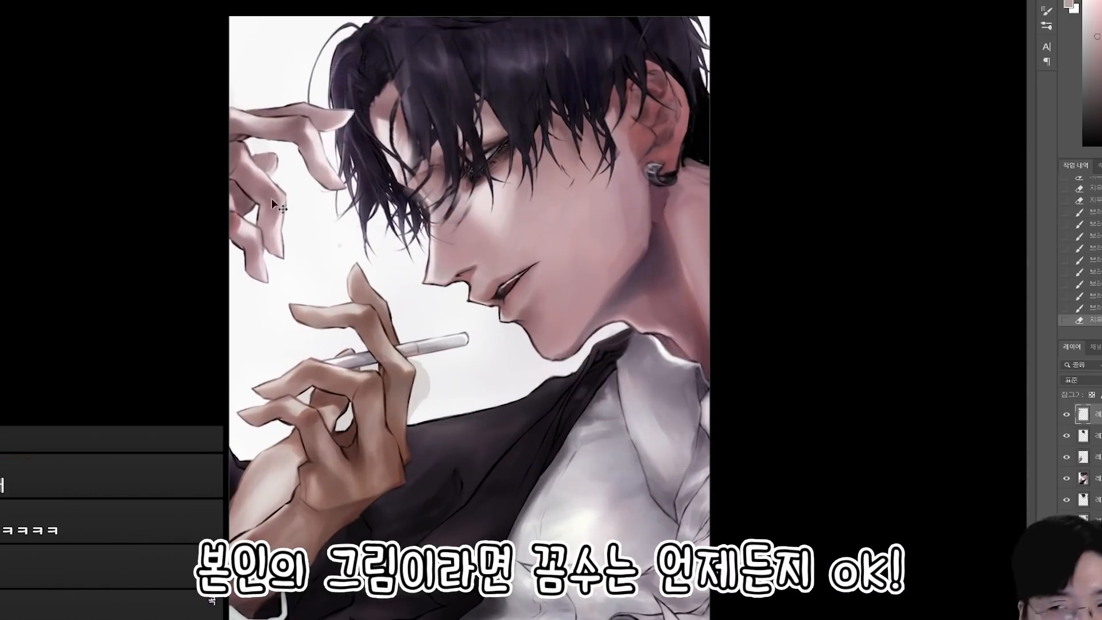
Step: Move and rotate the copied hand so it rests against the hair at the forehead, touching it up with the brush
{"action": "left_click_drag", "start_coordinate": [271, 198], "coordinate": [295, 185]}
{"action": "left_click", "coordinate": [294, 152], "text": "alt"}
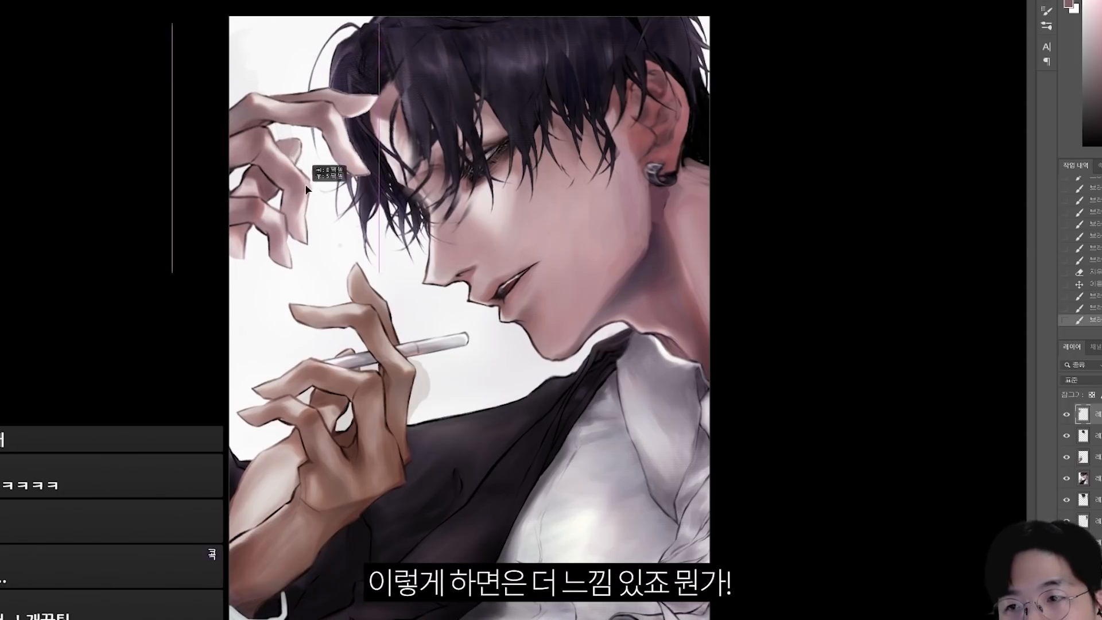
{"action": "key", "text": "ctrl+t"}
{"action": "left_click_drag", "start_coordinate": [414, 183], "coordinate": [407, 213]}
{"action": "key", "text": "Return"}
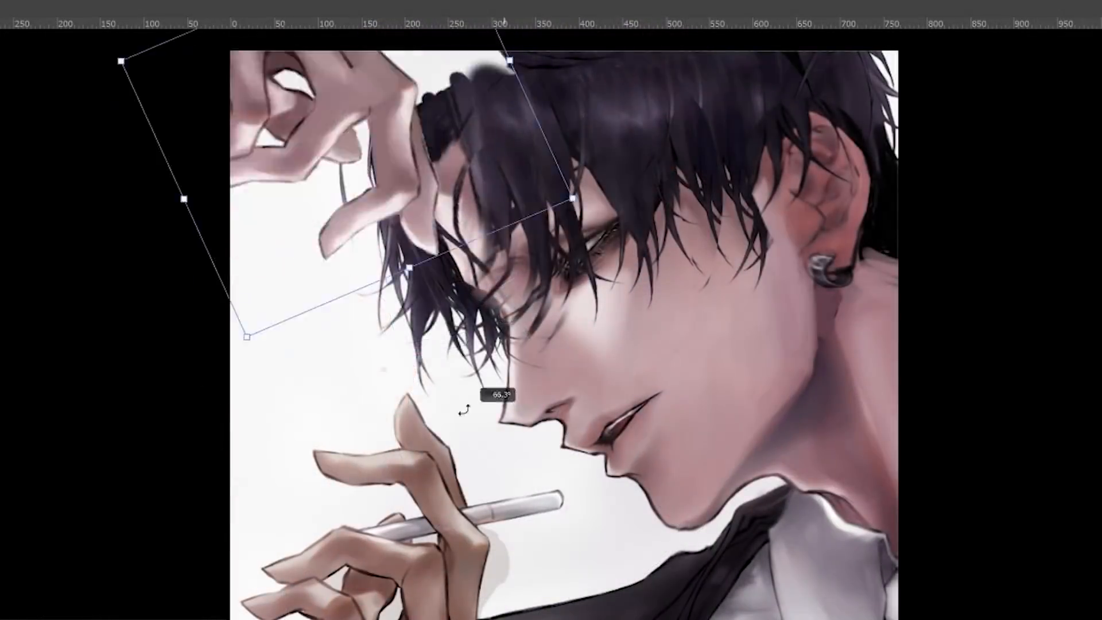
{"action": "key", "text": "Return"}
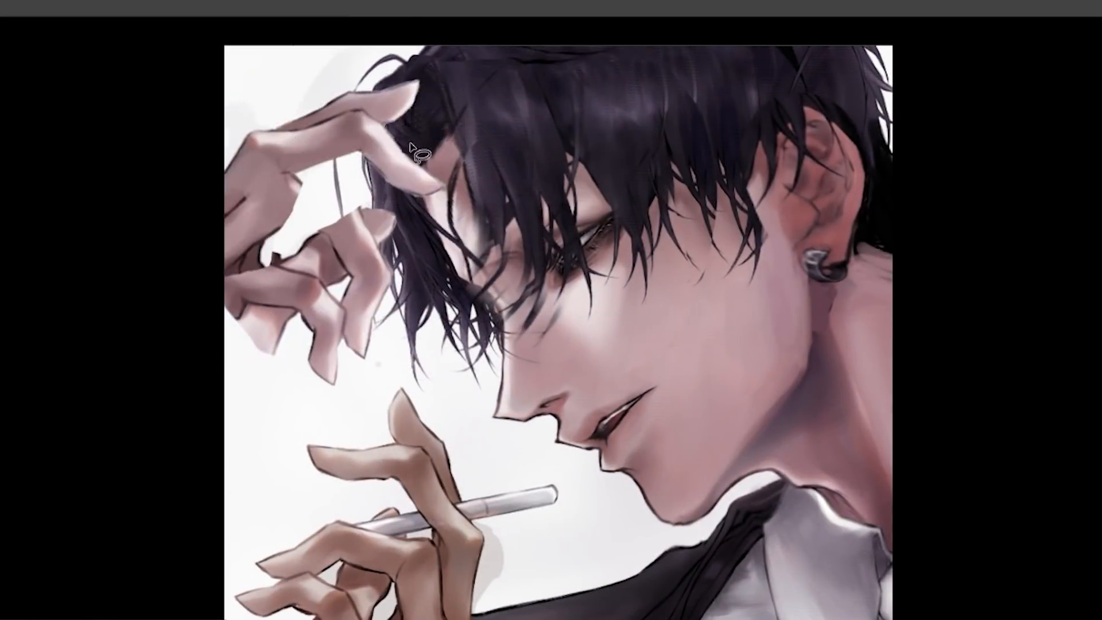
{"action": "mouse_move", "coordinate": [373, 132]}
{"action": "left_mouse_down"}
{"action": "mouse_move", "coordinate": [344, 189]}
{"action": "mouse_move", "coordinate": [401, 114]}
{"action": "mouse_move", "coordinate": [220, 265]}
{"action": "mouse_move", "coordinate": [379, 247]}
{"action": "left_mouse_up"}
{"action": "mouse_move", "coordinate": [494, 325]}
{"action": "left_mouse_down"}
{"action": "mouse_move", "coordinate": [440, 325]}
{"action": "mouse_move", "coordinate": [482, 325]}
{"action": "left_mouse_up"}
{"action": "left_click_drag", "start_coordinate": [293, 382], "coordinate": [326, 285]}
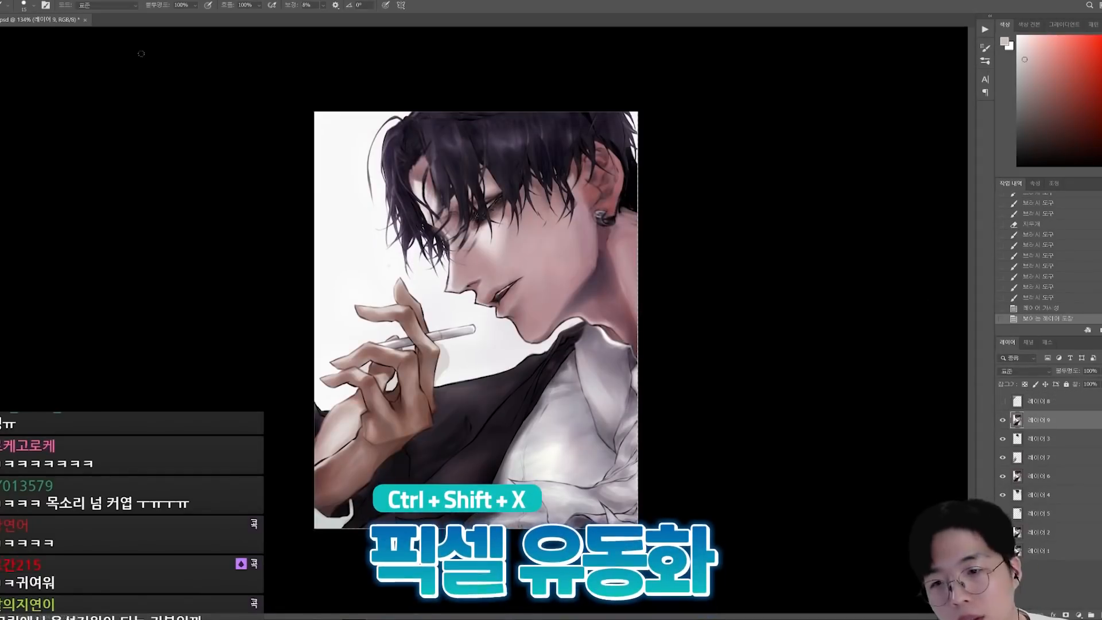
Step: Smooth the bumpy shoulder and lapel lines of the dark jacket using Liquify and fine brush strokes
{"action": "key", "text": "ctrl+shift+x"}
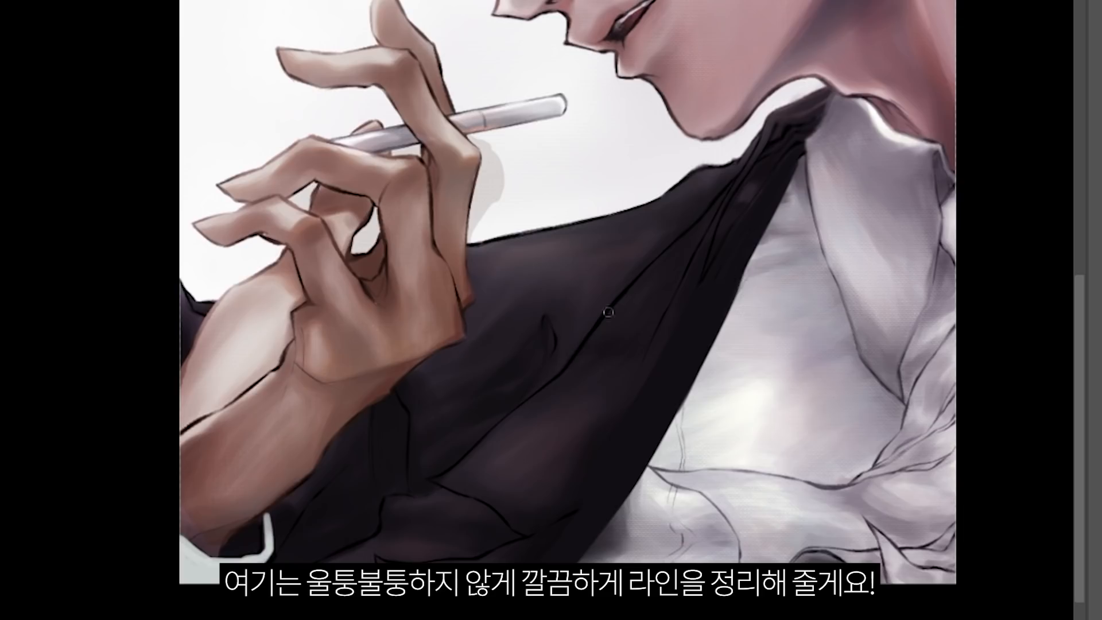
{"action": "left_click_drag", "start_coordinate": [442, 478], "coordinate": [442, 478]}
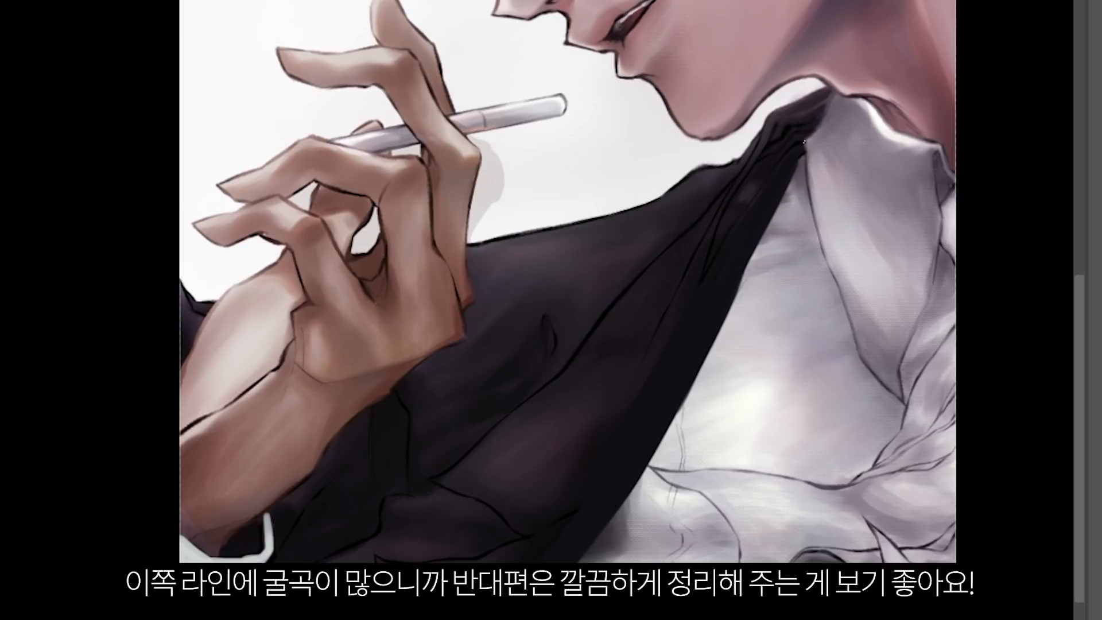
{"action": "key", "text": "ctrl+z"}
{"action": "left_click", "coordinate": [646, 177], "text": "alt"}
{"action": "left_click_drag", "start_coordinate": [660, 198], "coordinate": [693, 177]}
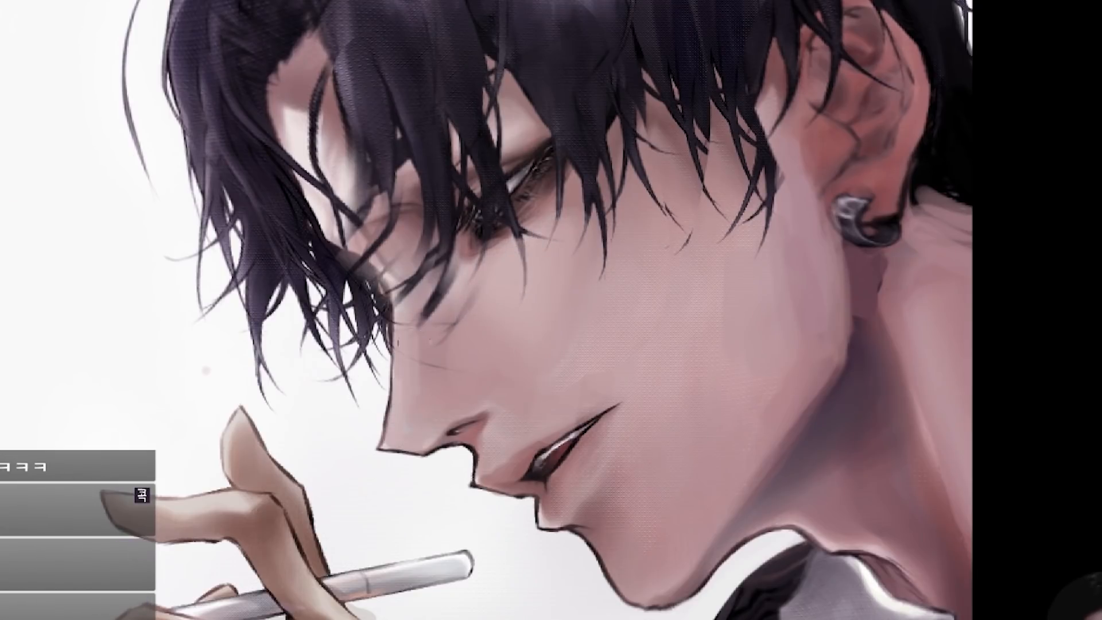
Step: Try painting a light skin tone over the hair strands in front of the eye
{"action": "key", "text": "ctrl+0"}
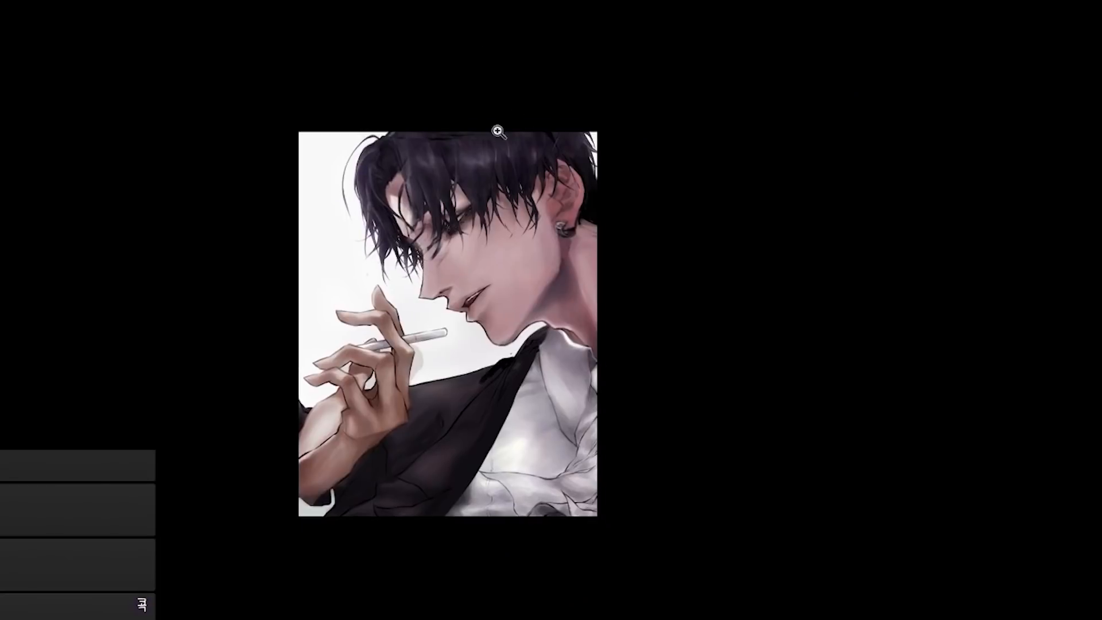
{"action": "scroll", "coordinate": [441, 172], "scroll_direction": "up", "scroll_amount": 5}
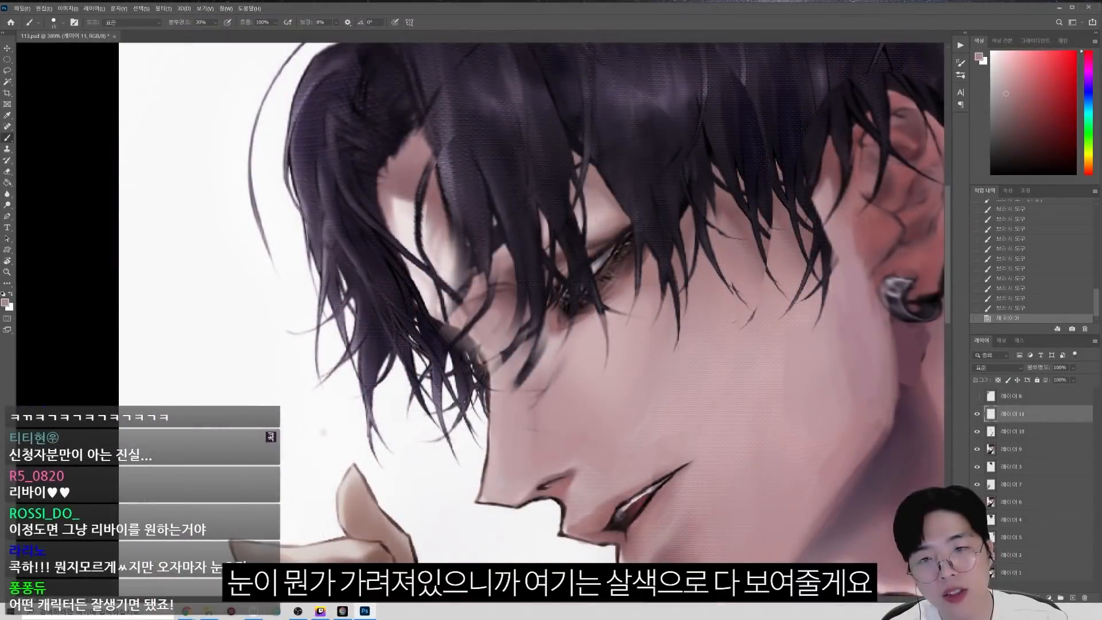
{"action": "mouse_move", "coordinate": [537, 244]}
{"action": "left_mouse_down"}
{"action": "mouse_move", "coordinate": [554, 210]}
{"action": "mouse_move", "coordinate": [531, 183]}
{"action": "left_mouse_up"}
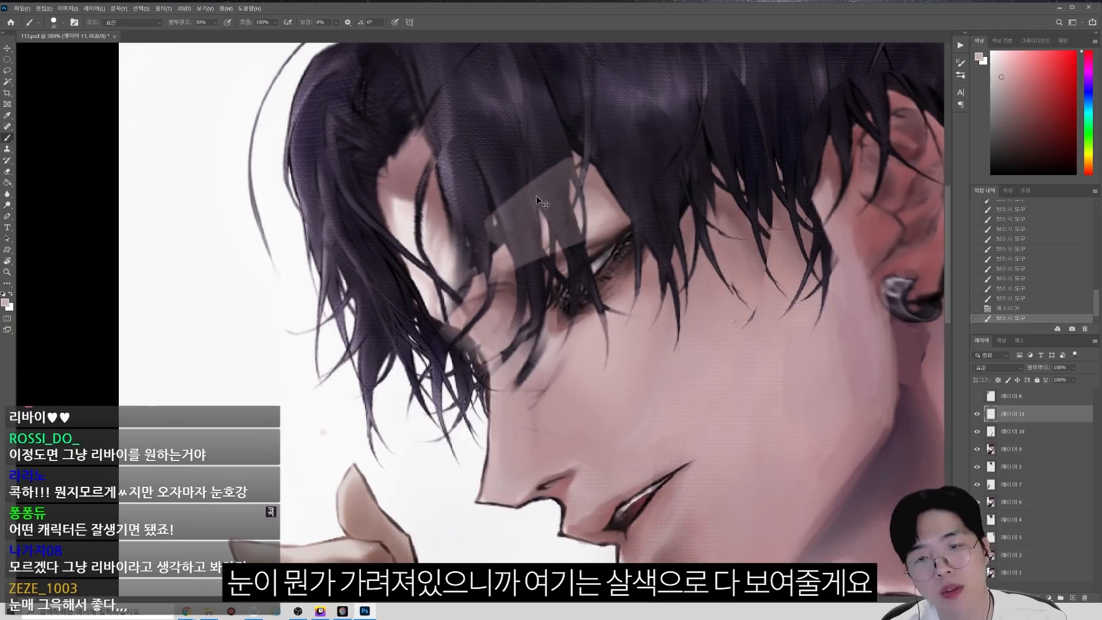
{"action": "key", "text": "ctrl+z"}
Step: Set up a soft airbrush with a light skin tone and apply a first pass over the fringe around the eye
{"action": "left_click", "coordinate": [612, 217], "text": "alt"}
{"action": "key", "text": "bracketleft"}
{"action": "right_click", "coordinate": [617, 224]}
{"action": "left_click", "coordinate": [877, 263]}
{"action": "left_click", "coordinate": [572, 376], "text": "alt"}
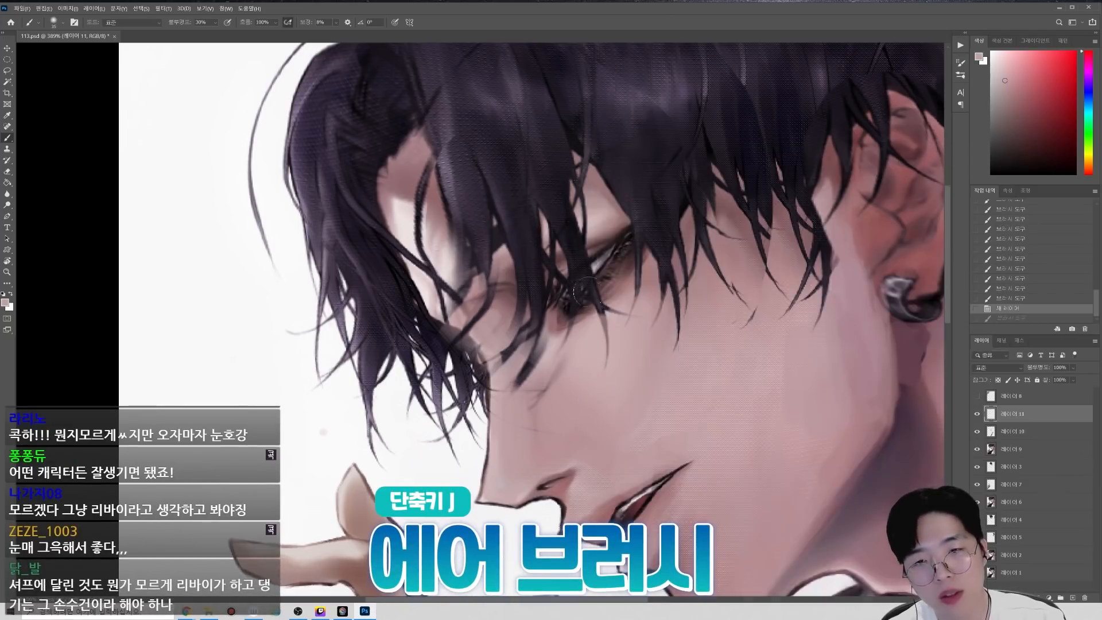
{"action": "key", "text": "bracketright"}
{"action": "key", "text": "bracketright"}
{"action": "key", "text": "bracketright"}
{"action": "key", "text": "bracketright"}
{"action": "left_click", "coordinate": [590, 280]}
Step: Airbrush the skin tone over the fringe, eye and nose bridge with gradually smaller brush sizes so the hair looks translucent
{"action": "key", "text": "bracketleft"}
{"action": "key", "text": "bracketleft"}
{"action": "key", "text": "bracketleft"}
{"action": "key", "text": "bracketright"}
{"action": "key", "text": "bracketright"}
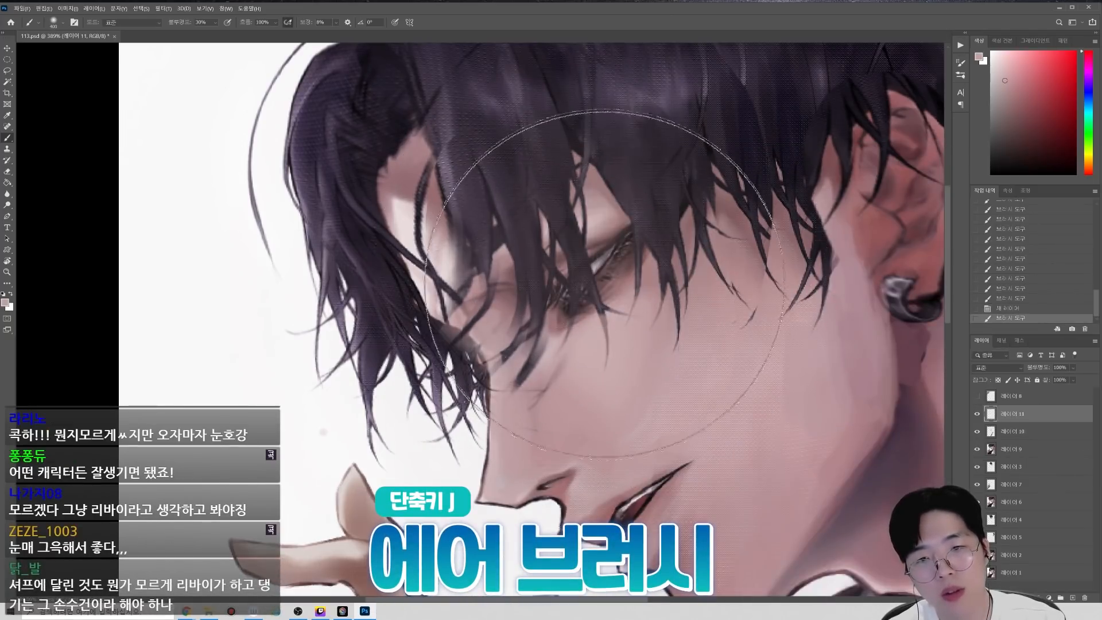
{"action": "key", "text": "bracketleft"}
{"action": "key", "text": "bracketleft"}
{"action": "mouse_move", "coordinate": [615, 281]}
{"action": "left_mouse_down"}
{"action": "mouse_move", "coordinate": [711, 271]}
{"action": "mouse_move", "coordinate": [764, 236]}
{"action": "left_mouse_up"}
{"action": "left_click_drag", "start_coordinate": [697, 226], "coordinate": [665, 276]}
{"action": "key", "text": "bracketleft"}
{"action": "key", "text": "bracketleft"}
{"action": "left_click_drag", "start_coordinate": [539, 287], "coordinate": [528, 350]}
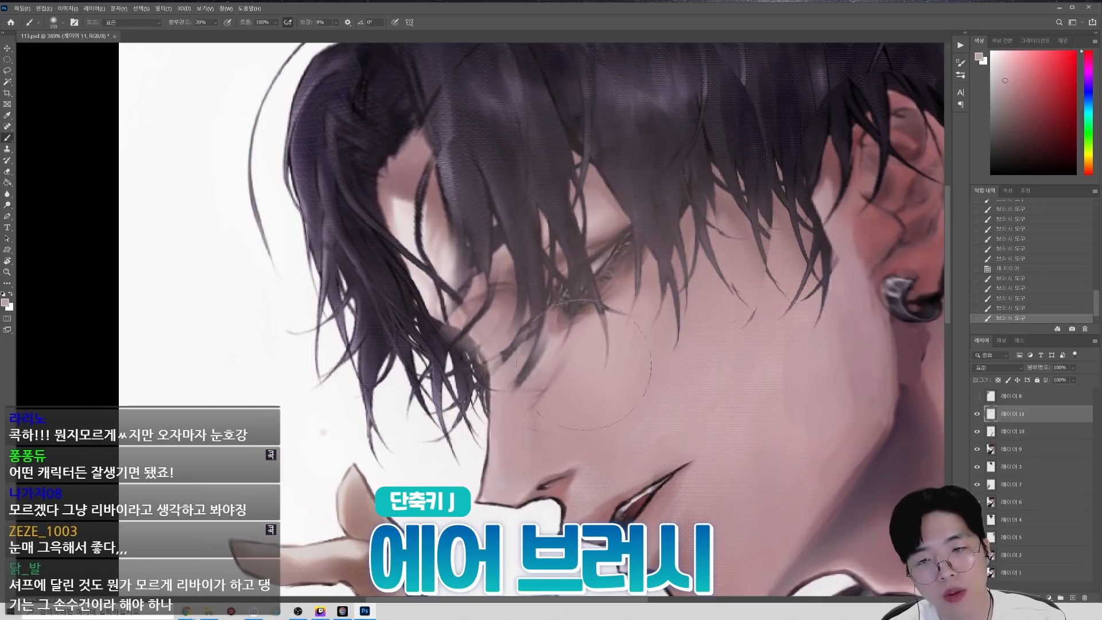
{"action": "mouse_move", "coordinate": [792, 350]}
{"action": "left_mouse_down"}
{"action": "mouse_move", "coordinate": [651, 357]}
{"action": "mouse_move", "coordinate": [780, 351]}
{"action": "left_mouse_up"}
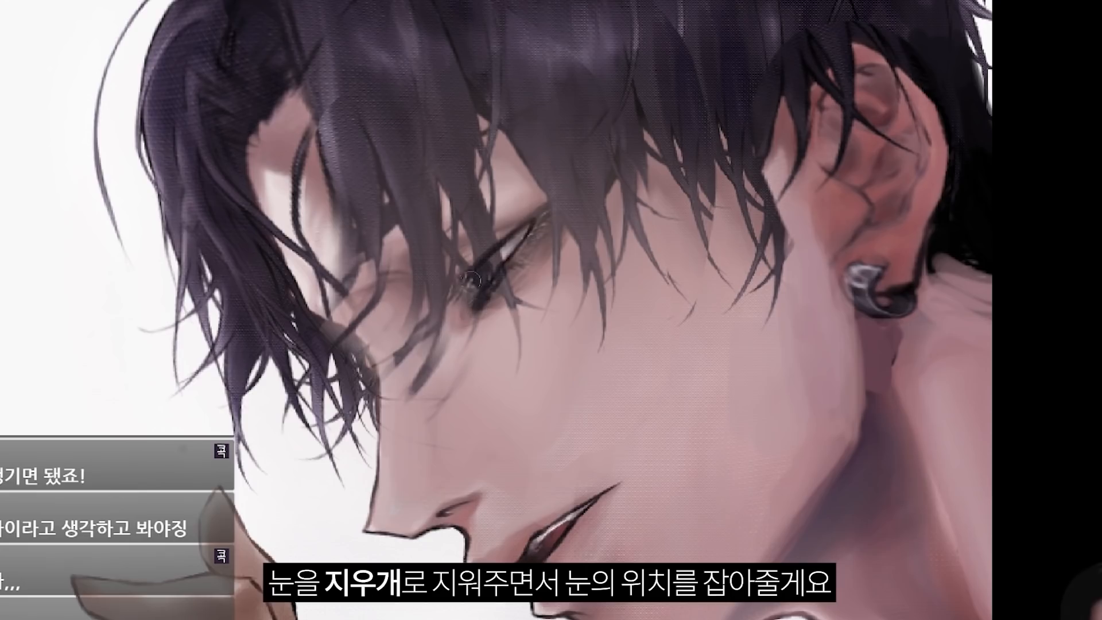
Step: Erase the airbrushed haze over the eye and pupil to define the eye's position
{"action": "left_click_drag", "start_coordinate": [471, 281], "coordinate": [456, 295]}
{"action": "left_click_drag", "start_coordinate": [482, 246], "coordinate": [454, 287]}
{"action": "mouse_move", "coordinate": [735, 338]}
{"action": "left_mouse_down"}
{"action": "mouse_move", "coordinate": [620, 342]}
{"action": "mouse_move", "coordinate": [742, 336]}
{"action": "left_mouse_up"}
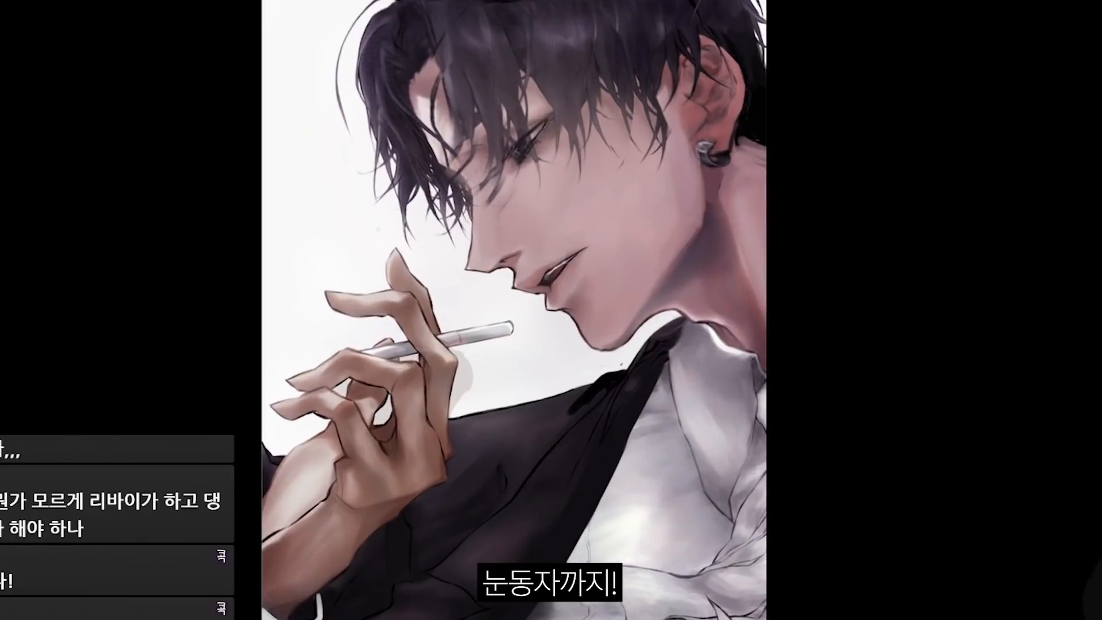
Step: Flip the canvas horizontally to check the face's balance and even out the skin tones below the eye
{"action": "key", "text": "ctrl+shift+h"}
{"action": "left_click_drag", "start_coordinate": [475, 198], "coordinate": [513, 229]}
{"action": "left_click", "coordinate": [506, 267], "text": "alt"}
{"action": "left_click_drag", "start_coordinate": [506, 267], "coordinate": [504, 287]}
{"action": "left_click_drag", "start_coordinate": [516, 264], "coordinate": [509, 275]}
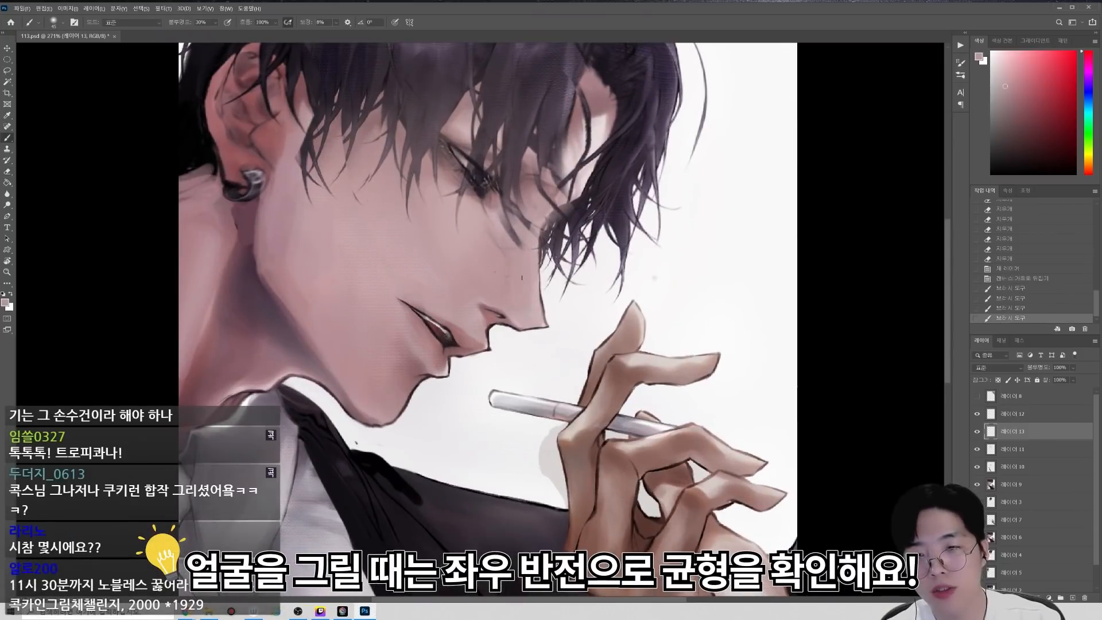
{"action": "left_click", "coordinate": [464, 233], "text": "alt"}
{"action": "key", "text": "bracketright"}
{"action": "left_click_drag", "start_coordinate": [462, 228], "coordinate": [479, 266]}
Step: Slightly brighten the dark neck shadow under the jaw and blend the skin tones around the upper lip
{"action": "left_click", "coordinate": [291, 197], "text": "alt"}
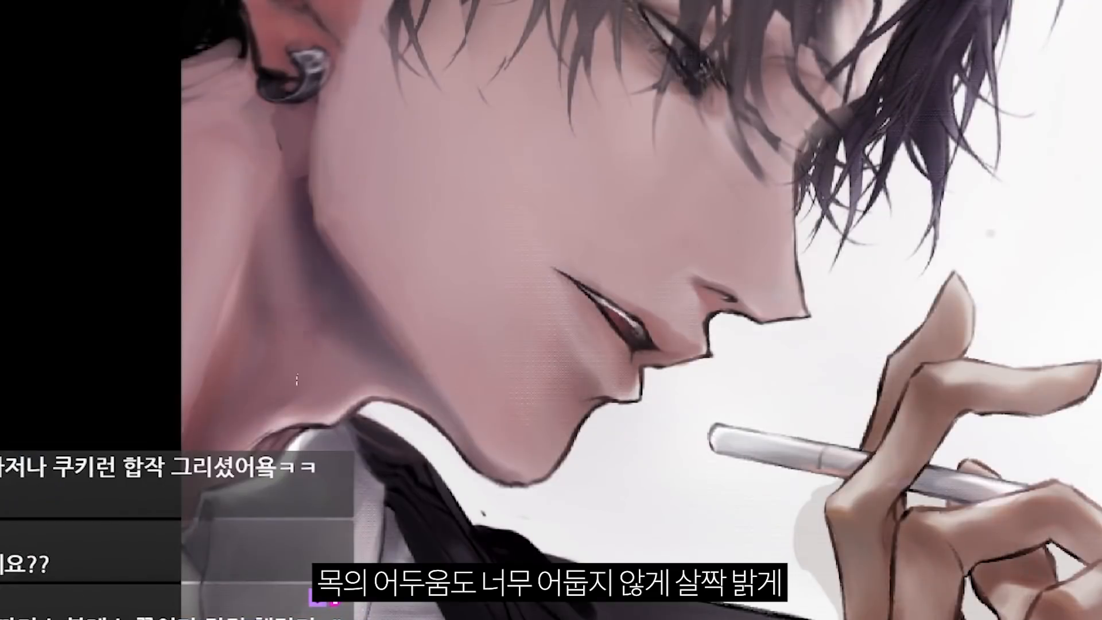
{"action": "left_click_drag", "start_coordinate": [310, 227], "coordinate": [333, 339]}
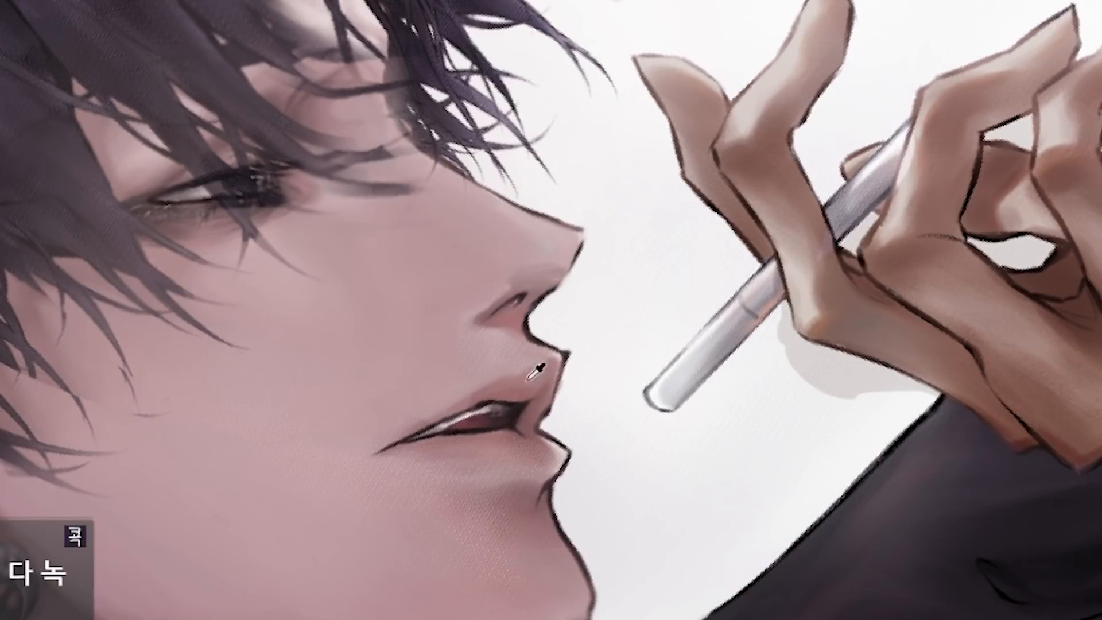
{"action": "left_click", "coordinate": [537, 485]}
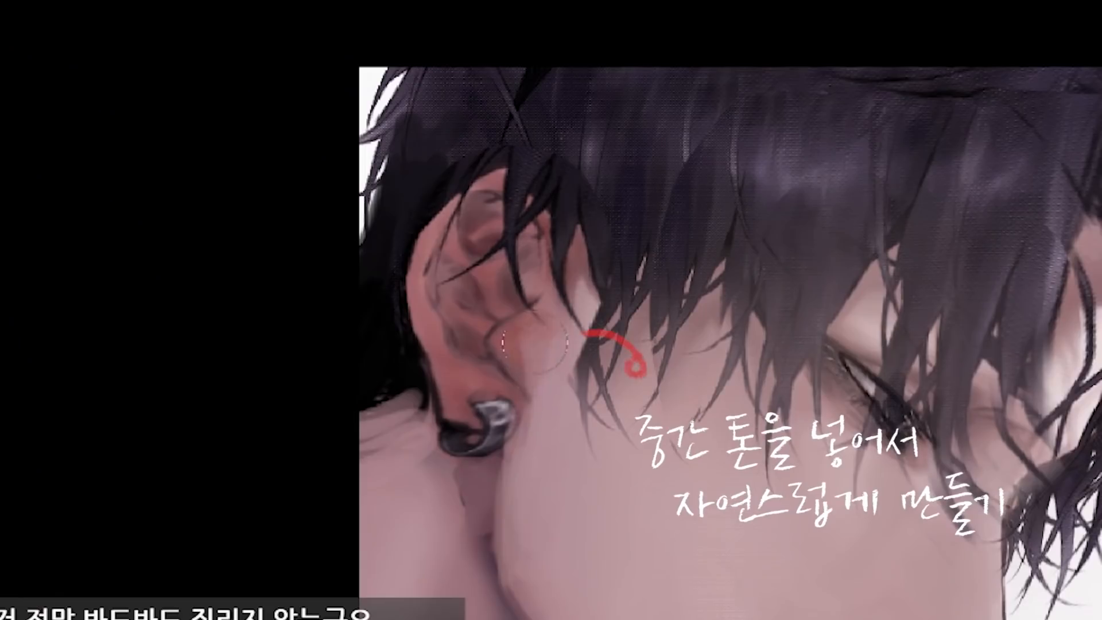
{"action": "left_click_drag", "start_coordinate": [535, 342], "coordinate": [529, 389]}
Step: Blend mid-tones into the ear's red and dark areas and soften its transition into the cheek
{"action": "left_click", "coordinate": [482, 345], "text": "alt"}
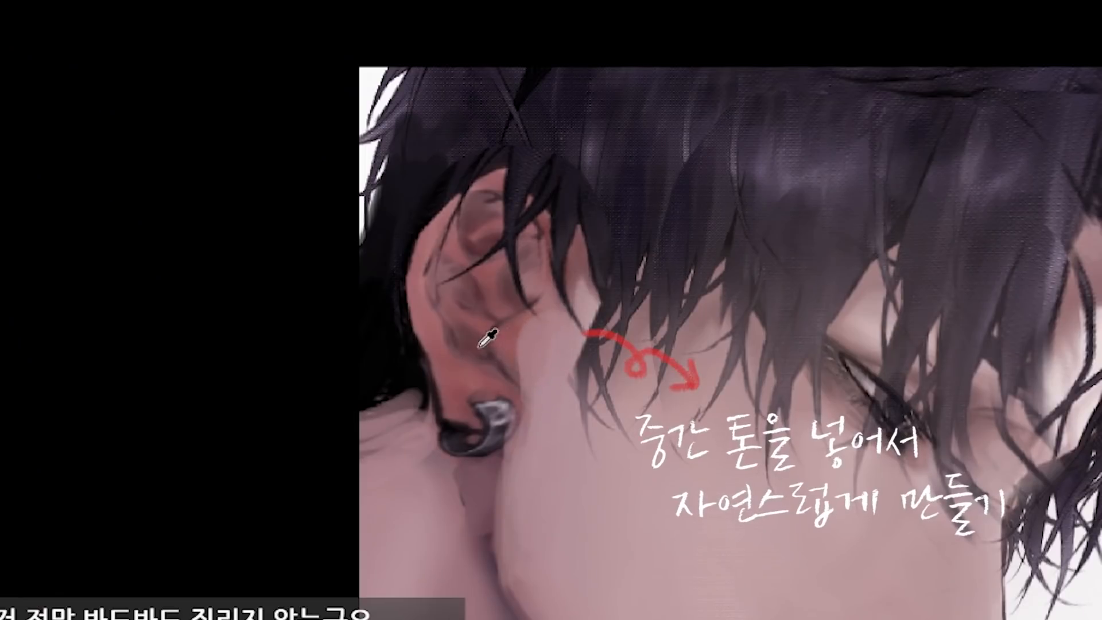
{"action": "mouse_move", "coordinate": [486, 339]}
{"action": "left_mouse_down"}
{"action": "mouse_move", "coordinate": [543, 391]}
{"action": "mouse_move", "coordinate": [523, 439]}
{"action": "left_mouse_up"}
{"action": "left_click", "coordinate": [537, 392], "text": "alt"}
{"action": "scroll", "coordinate": [511, 324], "scroll_direction": "up", "scroll_amount": 2}
{"action": "key", "text": "ctrl+z"}
{"action": "mouse_move", "coordinate": [485, 404]}
{"action": "left_mouse_down"}
{"action": "mouse_move", "coordinate": [441, 423]}
{"action": "mouse_move", "coordinate": [427, 396]}
{"action": "left_mouse_up"}
{"action": "left_click", "coordinate": [481, 409], "text": "alt"}
{"action": "left_click", "coordinate": [554, 374], "text": "alt"}
{"action": "mouse_move", "coordinate": [524, 422]}
{"action": "left_mouse_down"}
{"action": "mouse_move", "coordinate": [509, 398]}
{"action": "mouse_move", "coordinate": [518, 345]}
{"action": "left_mouse_up"}
{"action": "left_click_drag", "start_coordinate": [519, 341], "coordinate": [551, 304]}
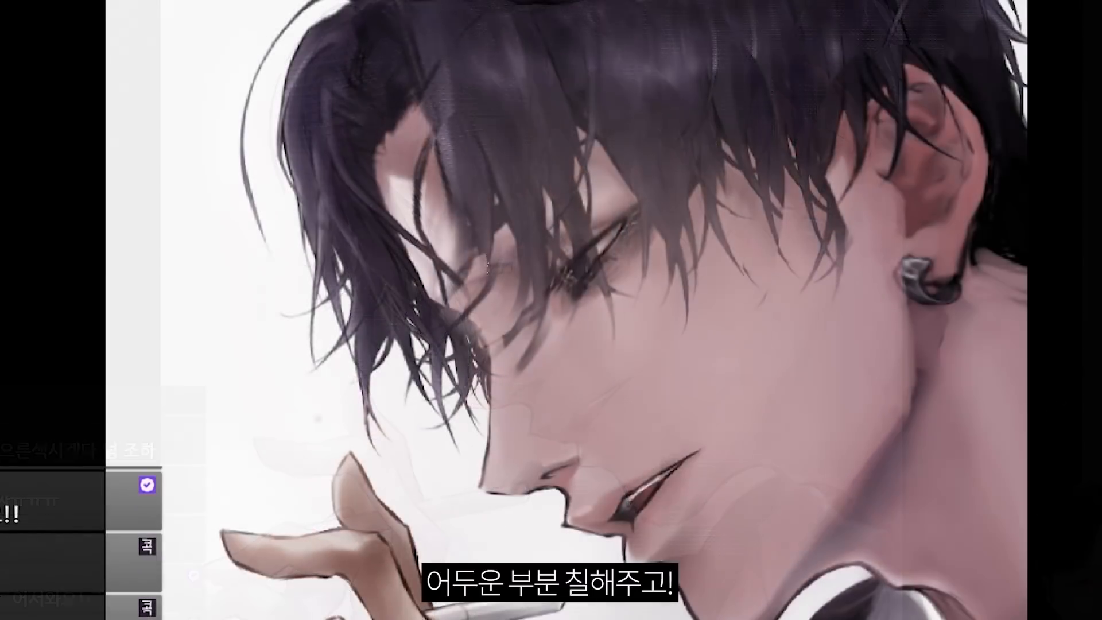
Step: Paint a warm orange rim light along the nose bridge and nose tip on a Screen layer
{"action": "mouse_move", "coordinate": [476, 252]}
{"action": "left_mouse_down"}
{"action": "mouse_move", "coordinate": [548, 290]}
{"action": "mouse_move", "coordinate": [521, 262]}
{"action": "mouse_move", "coordinate": [491, 273]}
{"action": "mouse_move", "coordinate": [464, 260]}
{"action": "mouse_move", "coordinate": [548, 270]}
{"action": "mouse_move", "coordinate": [580, 254]}
{"action": "mouse_move", "coordinate": [502, 236]}
{"action": "mouse_move", "coordinate": [543, 241]}
{"action": "mouse_move", "coordinate": [516, 242]}
{"action": "mouse_move", "coordinate": [538, 261]}
{"action": "left_mouse_up"}
{"action": "key", "text": "ctrl+z"}
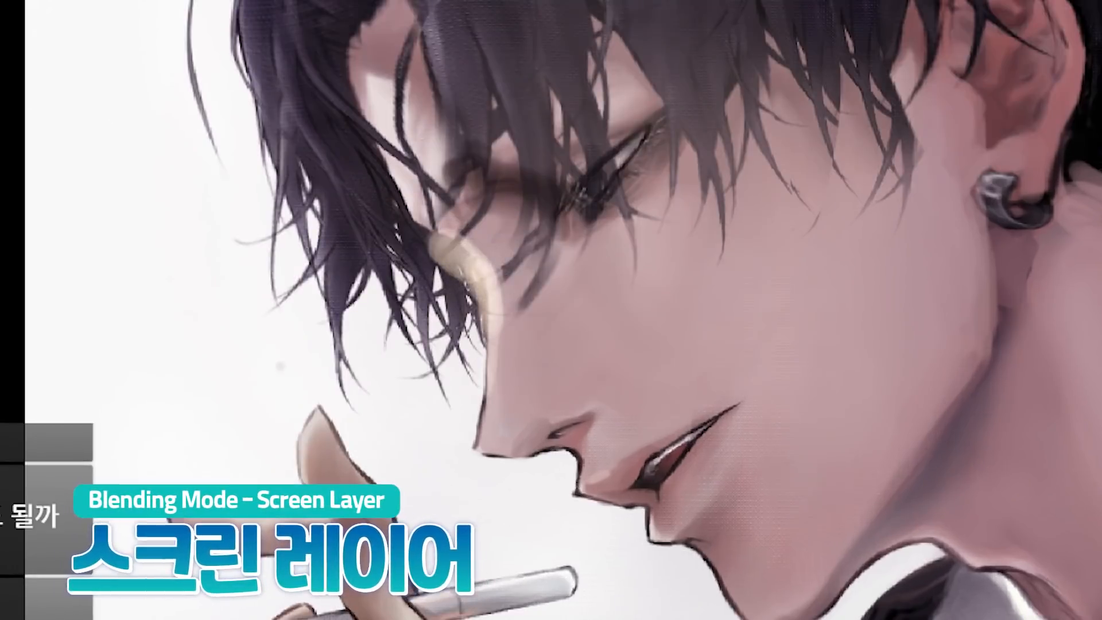
{"action": "left_click_drag", "start_coordinate": [436, 253], "coordinate": [493, 316]}
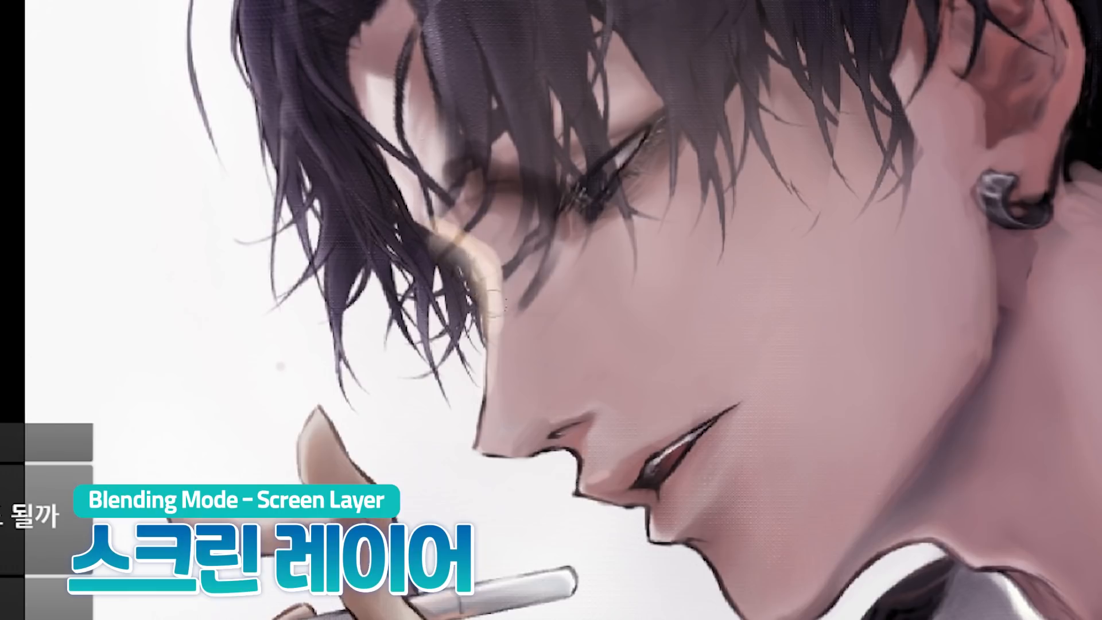
{"action": "mouse_move", "coordinate": [485, 238]}
{"action": "left_mouse_down"}
{"action": "mouse_move", "coordinate": [491, 447]}
{"action": "mouse_move", "coordinate": [505, 463]}
{"action": "left_mouse_up"}
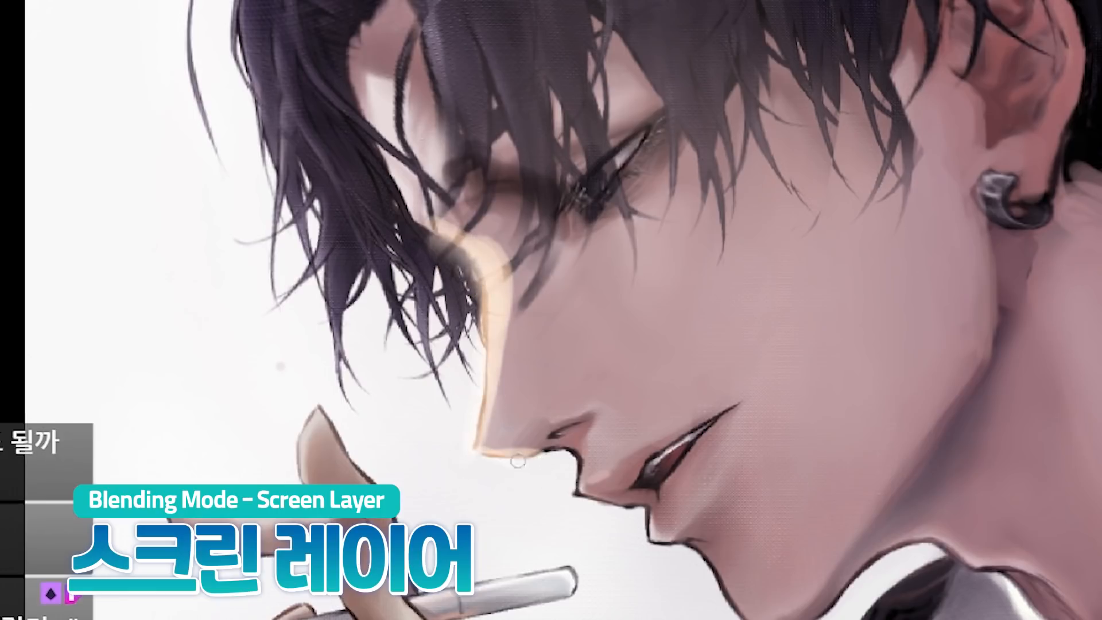
Step: Paint a translucent warm glow over the front hair strands beside the forehead
{"action": "mouse_move", "coordinate": [355, 233]}
{"action": "left_mouse_down"}
{"action": "mouse_move", "coordinate": [416, 243]}
{"action": "mouse_move", "coordinate": [385, 234]}
{"action": "mouse_move", "coordinate": [386, 307]}
{"action": "mouse_move", "coordinate": [448, 332]}
{"action": "mouse_move", "coordinate": [451, 295]}
{"action": "mouse_move", "coordinate": [355, 214]}
{"action": "mouse_move", "coordinate": [349, 182]}
{"action": "mouse_move", "coordinate": [342, 347]}
{"action": "mouse_move", "coordinate": [341, 170]}
{"action": "mouse_move", "coordinate": [321, 56]}
{"action": "left_mouse_up"}
{"action": "key", "text": "ctrl+z"}
{"action": "left_click_drag", "start_coordinate": [362, 204], "coordinate": [390, 232]}
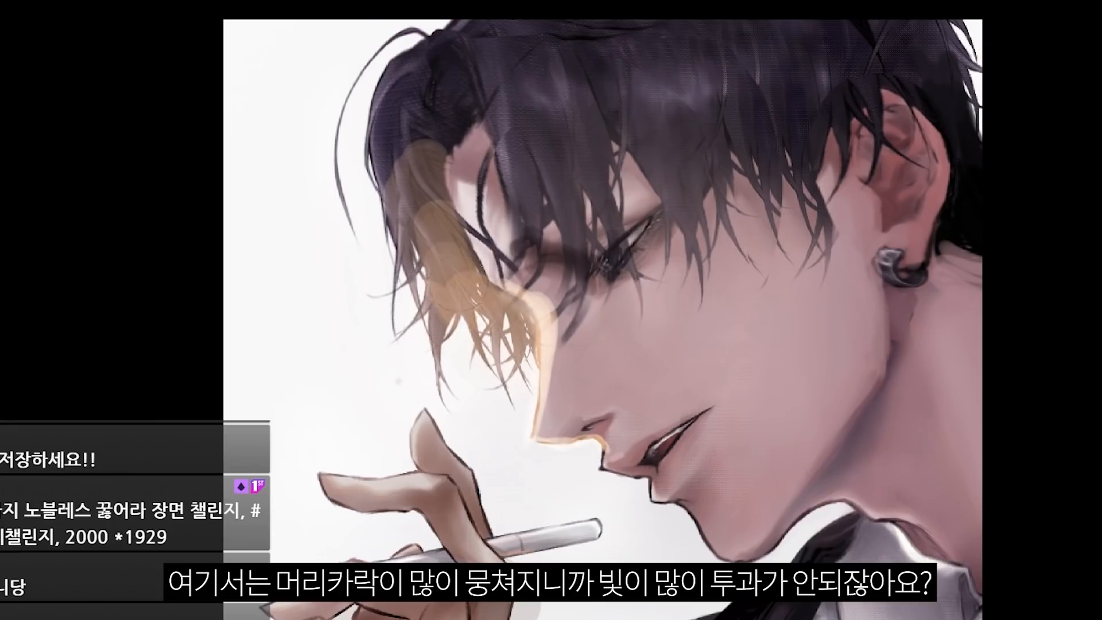
Step: Fade the upper part of the hair glow with a large soft eraser, keeping the warm light near the strand tips
{"action": "key", "text": "e"}
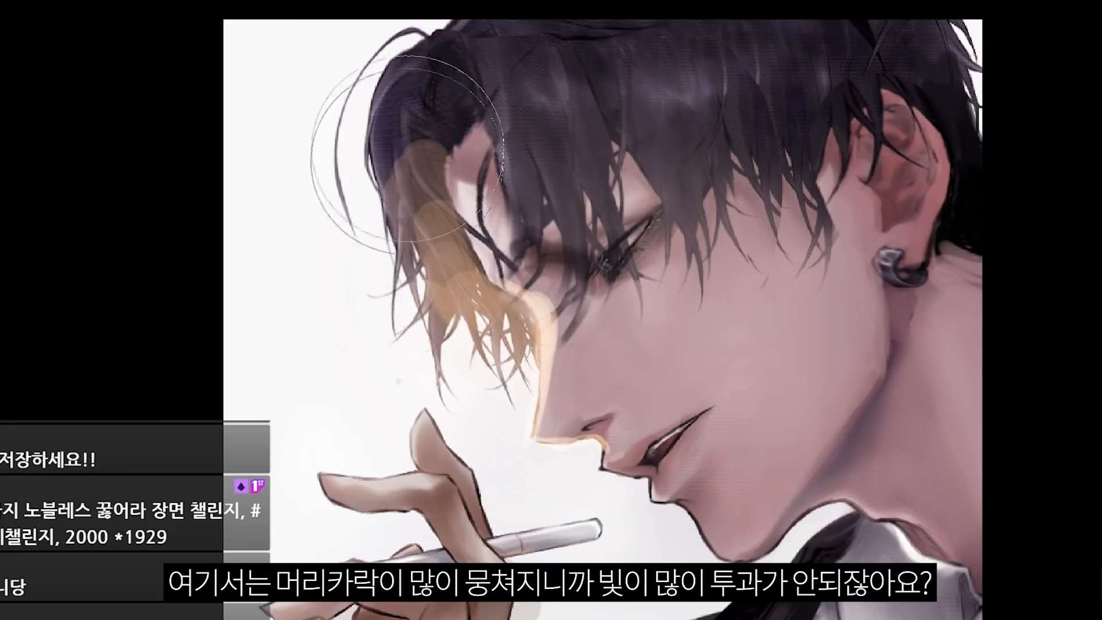
{"action": "left_click_drag", "start_coordinate": [405, 164], "coordinate": [405, 133]}
{"action": "key", "text": "bracketright"}
{"action": "key", "text": "bracketright"}
{"action": "key", "text": "bracketright"}
{"action": "left_click", "coordinate": [424, 222]}
{"action": "key", "text": "bracketleft"}
{"action": "key", "text": "bracketleft"}
{"action": "key", "text": "bracketleft"}
{"action": "mouse_move", "coordinate": [428, 213]}
{"action": "left_mouse_down"}
{"action": "mouse_move", "coordinate": [445, 255]}
{"action": "mouse_move", "coordinate": [421, 200]}
{"action": "mouse_move", "coordinate": [430, 126]}
{"action": "mouse_move", "coordinate": [437, 216]}
{"action": "mouse_move", "coordinate": [474, 240]}
{"action": "left_mouse_up"}
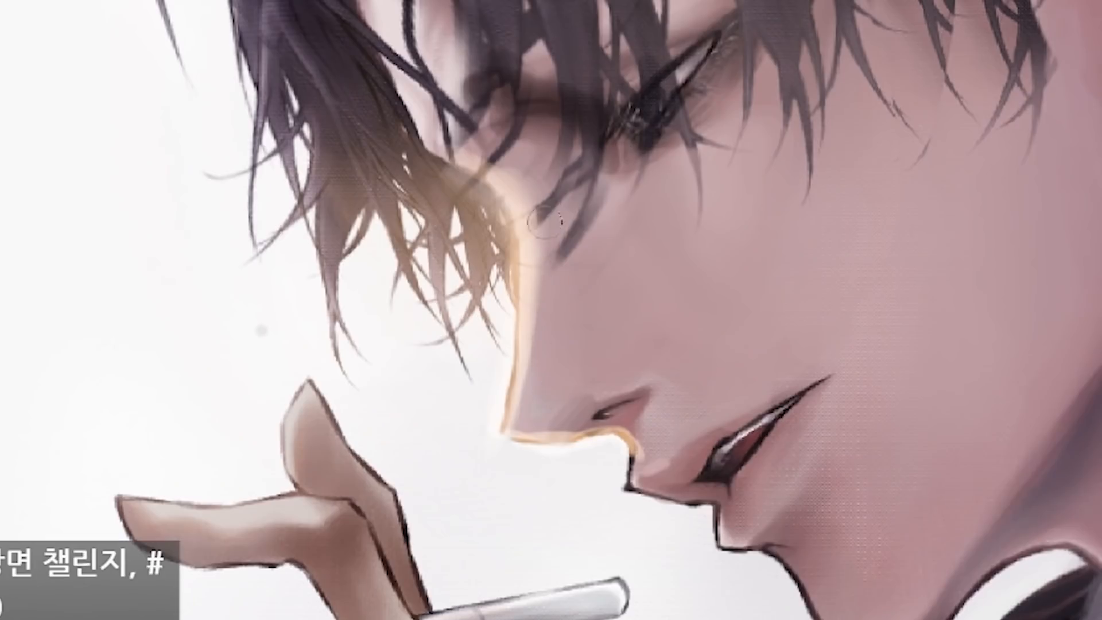
Step: Extend the orange rim light under the nose and along the lips and chin, and highlight the far eyebrow
{"action": "left_click_drag", "start_coordinate": [534, 220], "coordinate": [539, 263]}
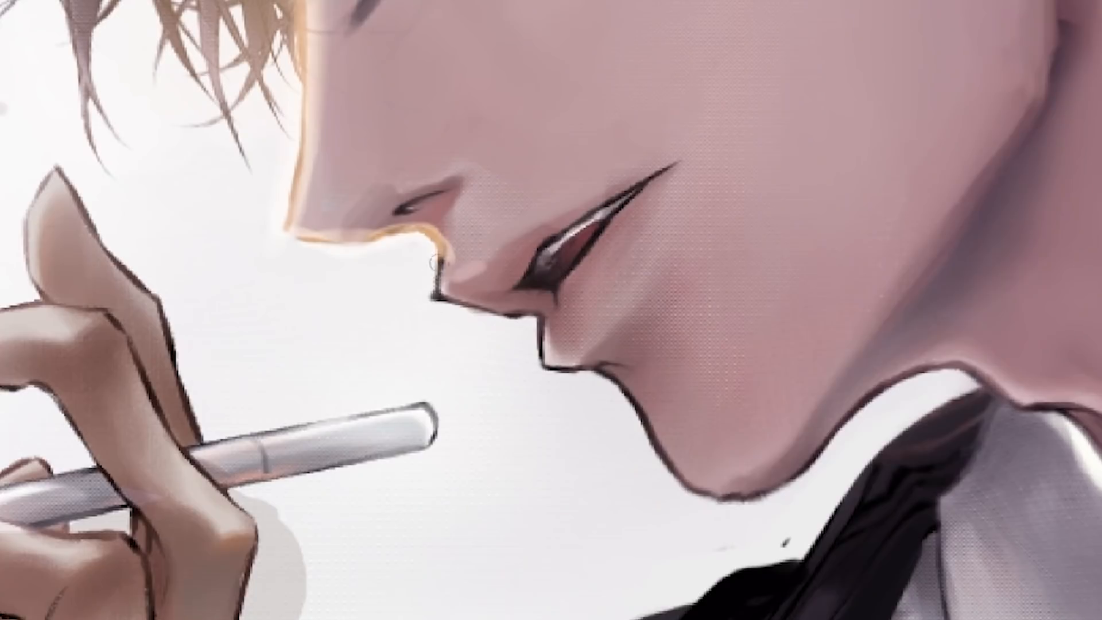
{"action": "mouse_move", "coordinate": [440, 251]}
{"action": "left_mouse_down"}
{"action": "mouse_move", "coordinate": [477, 317]}
{"action": "mouse_move", "coordinate": [543, 313]}
{"action": "mouse_move", "coordinate": [628, 393]}
{"action": "mouse_move", "coordinate": [648, 388]}
{"action": "mouse_move", "coordinate": [700, 499]}
{"action": "left_mouse_up"}
{"action": "mouse_move", "coordinate": [543, 330]}
{"action": "left_mouse_down"}
{"action": "mouse_move", "coordinate": [600, 315]}
{"action": "mouse_move", "coordinate": [539, 325]}
{"action": "mouse_move", "coordinate": [612, 330]}
{"action": "left_mouse_up"}
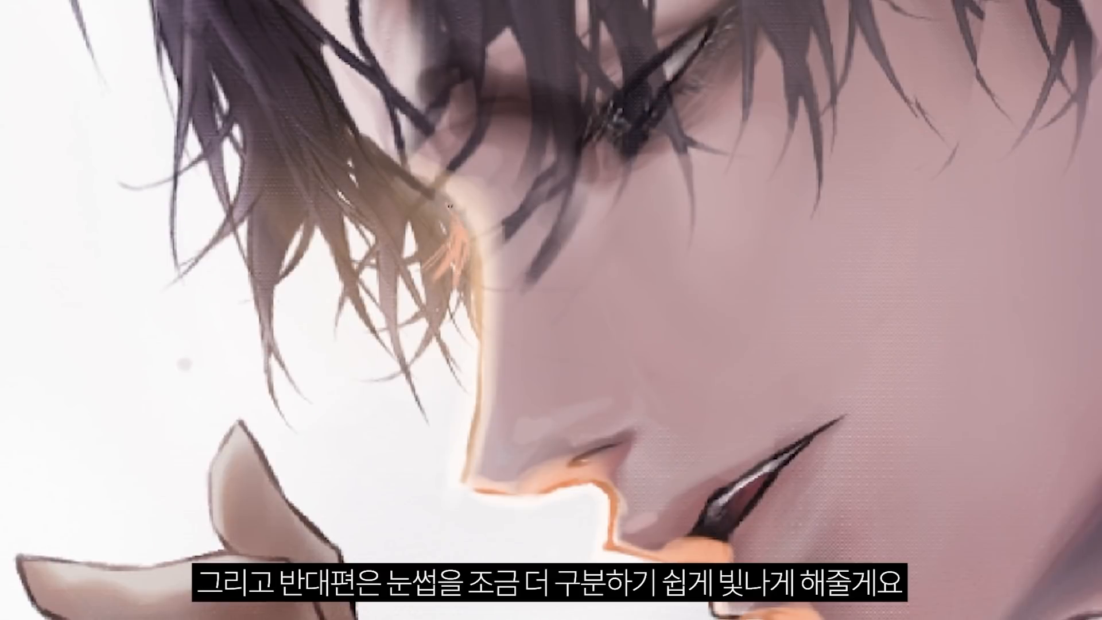
{"action": "left_click_drag", "start_coordinate": [445, 203], "coordinate": [377, 164]}
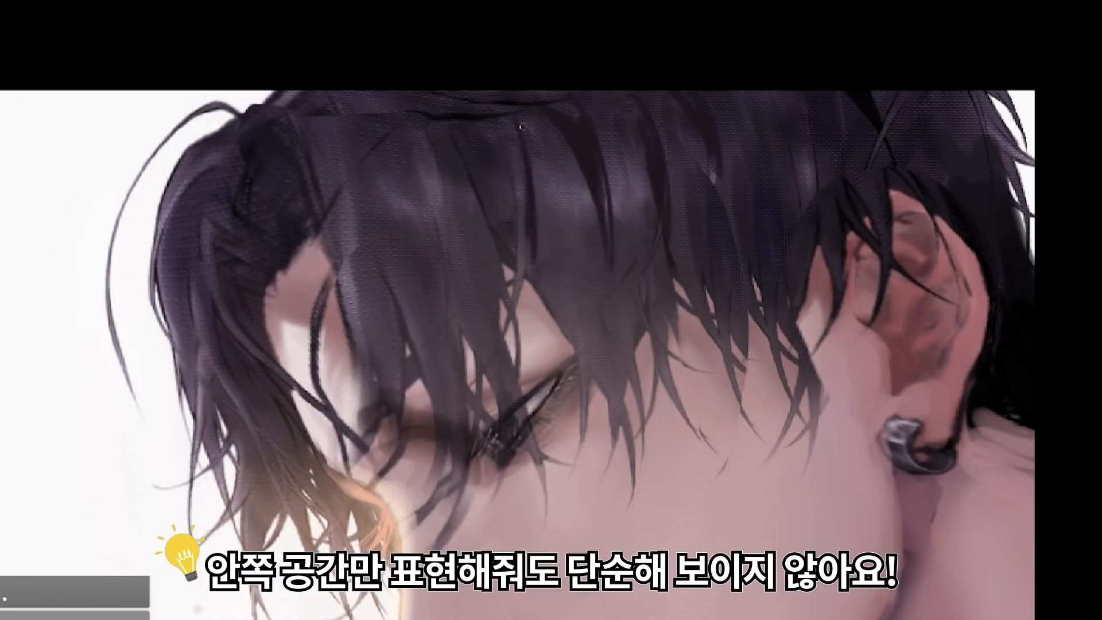
Step: Paint thin dark strands into the fringe above the eye to add depth inside the hair
{"action": "left_click", "coordinate": [533, 235]}
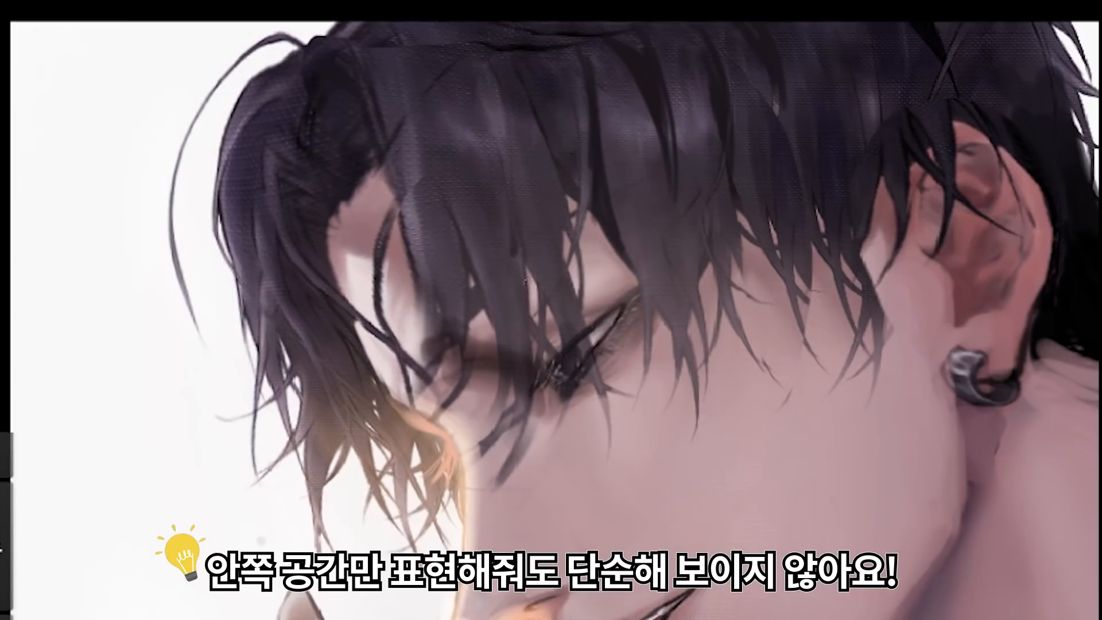
{"action": "left_click_drag", "start_coordinate": [512, 189], "coordinate": [483, 325]}
{"action": "left_click_drag", "start_coordinate": [511, 223], "coordinate": [473, 345]}
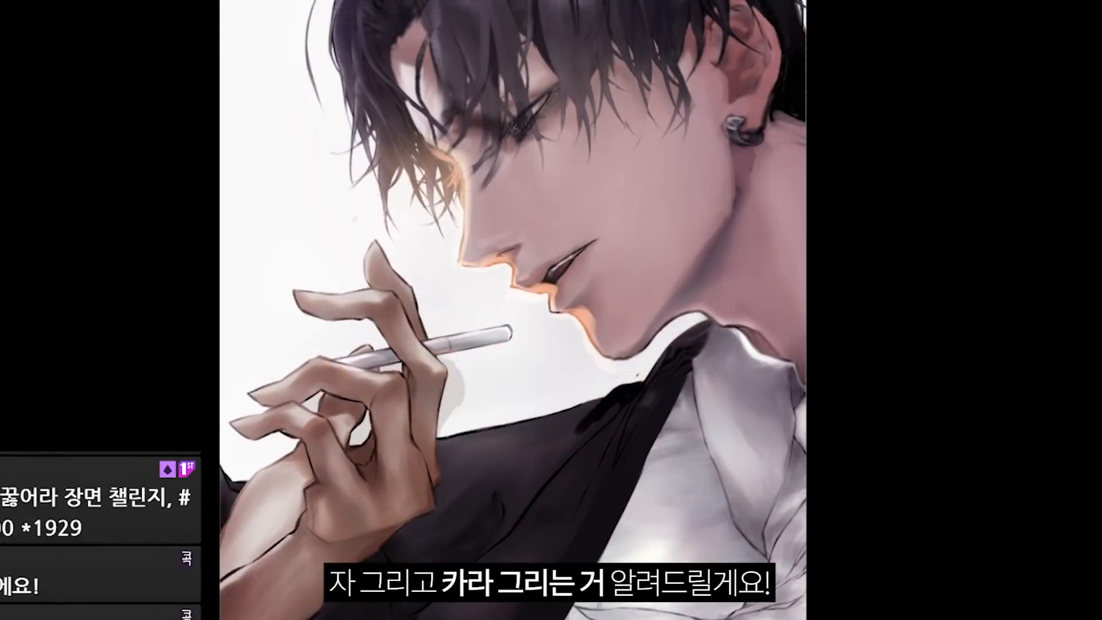
Step: Cover the jacket's old folds and lines with flat dark grey tones that block in its basic volume
{"action": "left_click", "coordinate": [571, 519]}
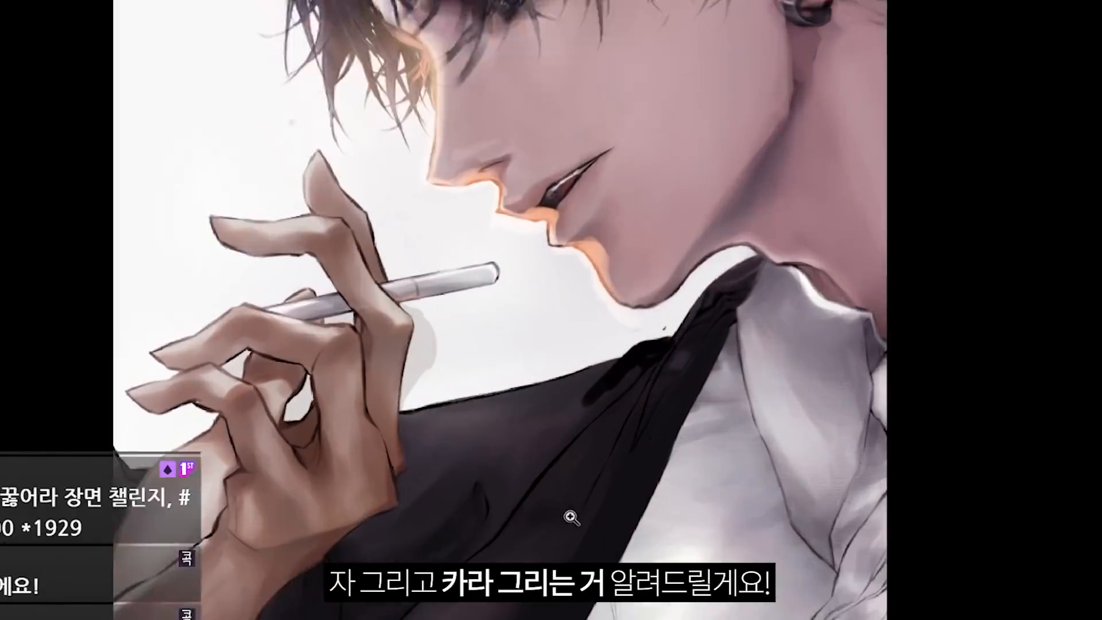
{"action": "left_click_drag", "start_coordinate": [572, 518], "coordinate": [797, 293]}
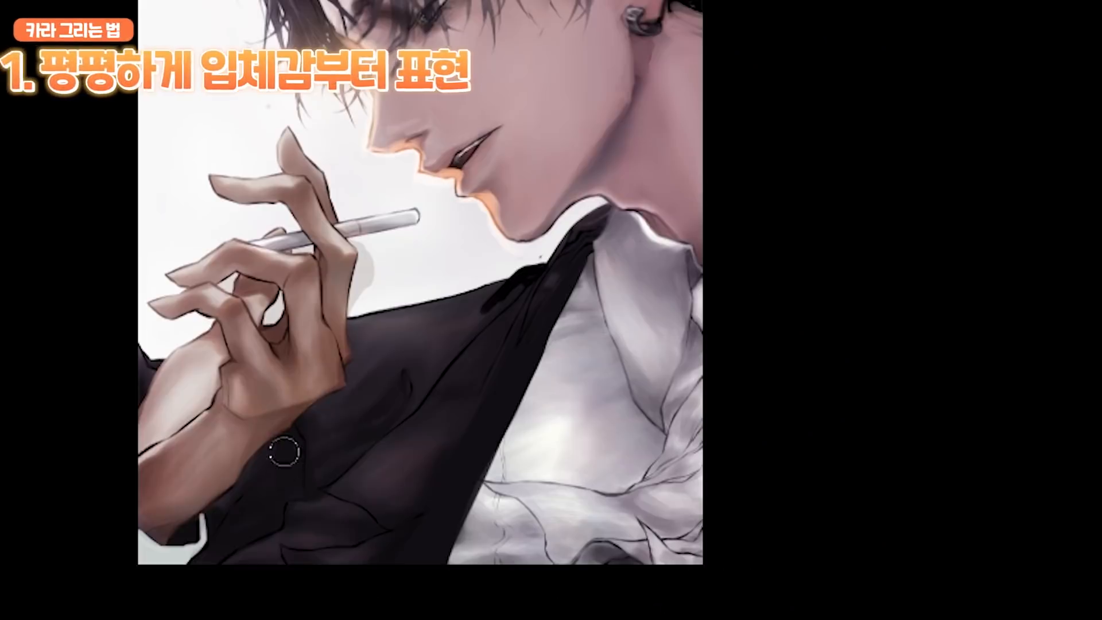
{"action": "mouse_move", "coordinate": [284, 559]}
{"action": "left_mouse_down"}
{"action": "mouse_move", "coordinate": [344, 396]}
{"action": "mouse_move", "coordinate": [402, 332]}
{"action": "mouse_move", "coordinate": [409, 359]}
{"action": "mouse_move", "coordinate": [300, 545]}
{"action": "mouse_move", "coordinate": [500, 364]}
{"action": "mouse_move", "coordinate": [447, 327]}
{"action": "left_mouse_up"}
{"action": "mouse_move", "coordinate": [373, 348]}
{"action": "left_mouse_down"}
{"action": "mouse_move", "coordinate": [488, 295]}
{"action": "mouse_move", "coordinate": [455, 347]}
{"action": "mouse_move", "coordinate": [362, 362]}
{"action": "mouse_move", "coordinate": [313, 450]}
{"action": "left_mouse_up"}
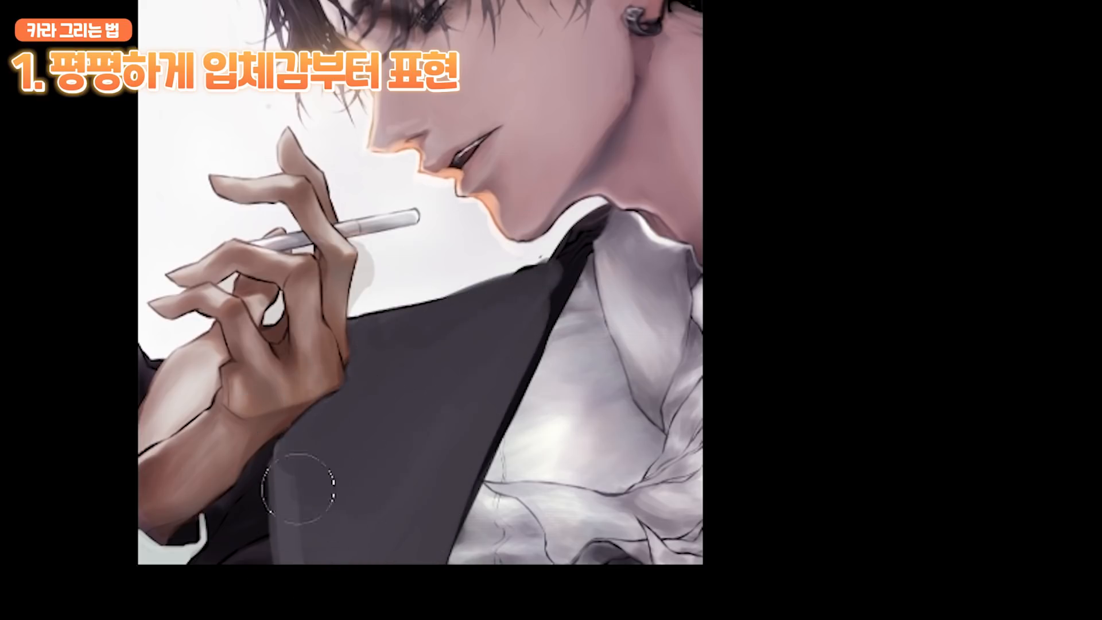
{"action": "mouse_move", "coordinate": [298, 489]}
{"action": "left_mouse_down"}
{"action": "mouse_move", "coordinate": [241, 504]}
{"action": "mouse_move", "coordinate": [230, 488]}
{"action": "mouse_move", "coordinate": [223, 534]}
{"action": "left_mouse_up"}
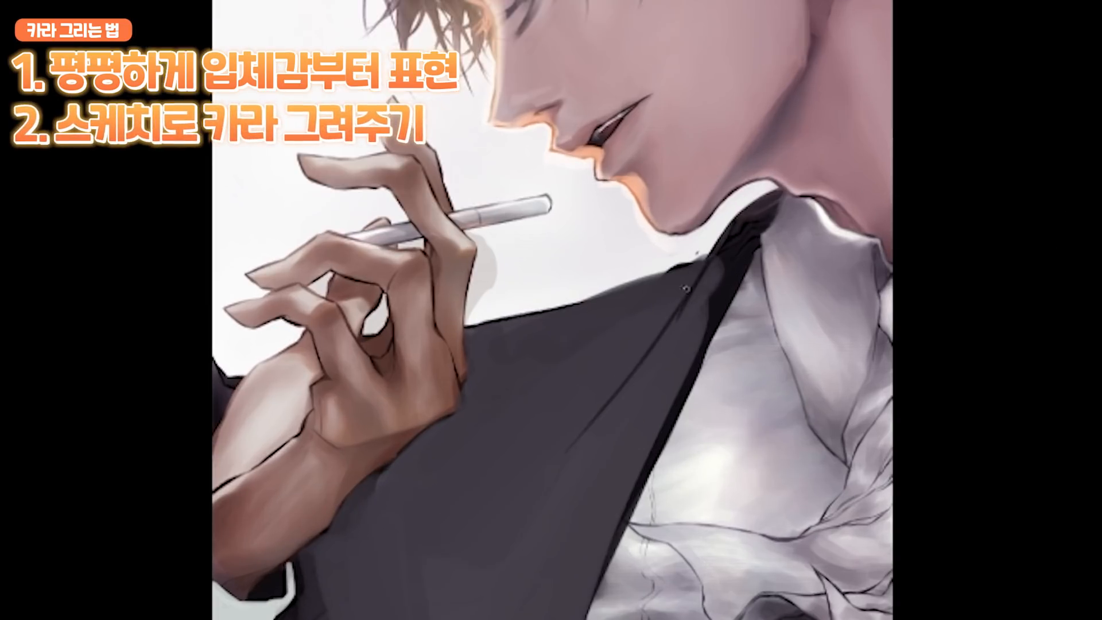
Step: Sketch the jacket's lapel with dark diagonal fold lines and a notch at the lower end, and refine the stray lines
{"action": "left_click_drag", "start_coordinate": [707, 259], "coordinate": [498, 482]}
{"action": "left_click_drag", "start_coordinate": [694, 278], "coordinate": [493, 495]}
{"action": "left_click_drag", "start_coordinate": [607, 358], "coordinate": [454, 509]}
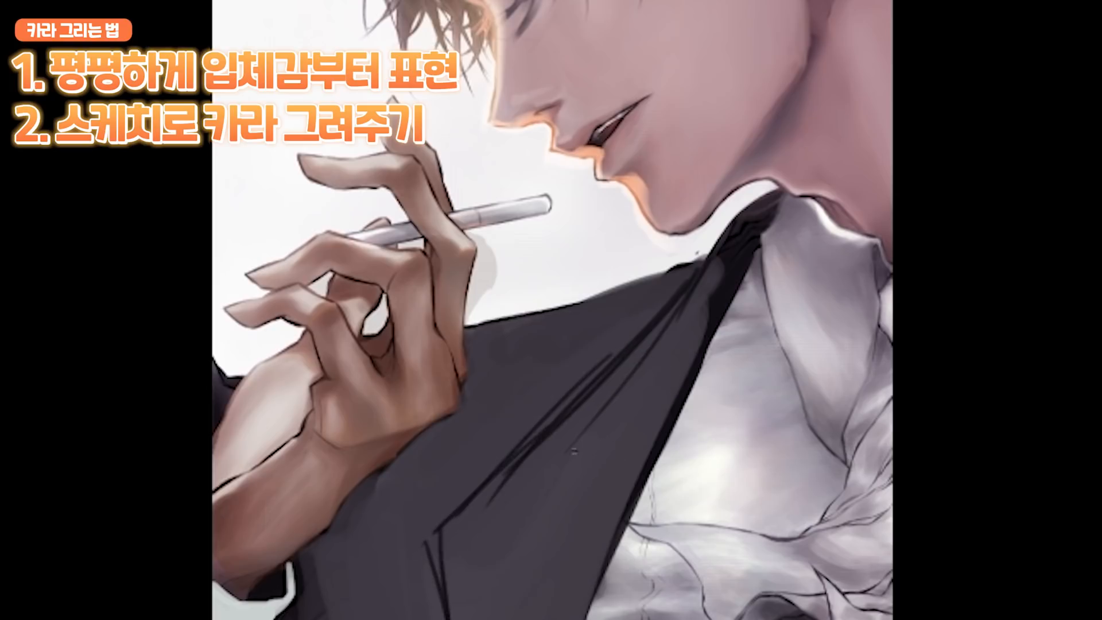
{"action": "mouse_move", "coordinate": [475, 514]}
{"action": "left_mouse_down"}
{"action": "mouse_move", "coordinate": [669, 325]}
{"action": "mouse_move", "coordinate": [459, 497]}
{"action": "left_mouse_up"}
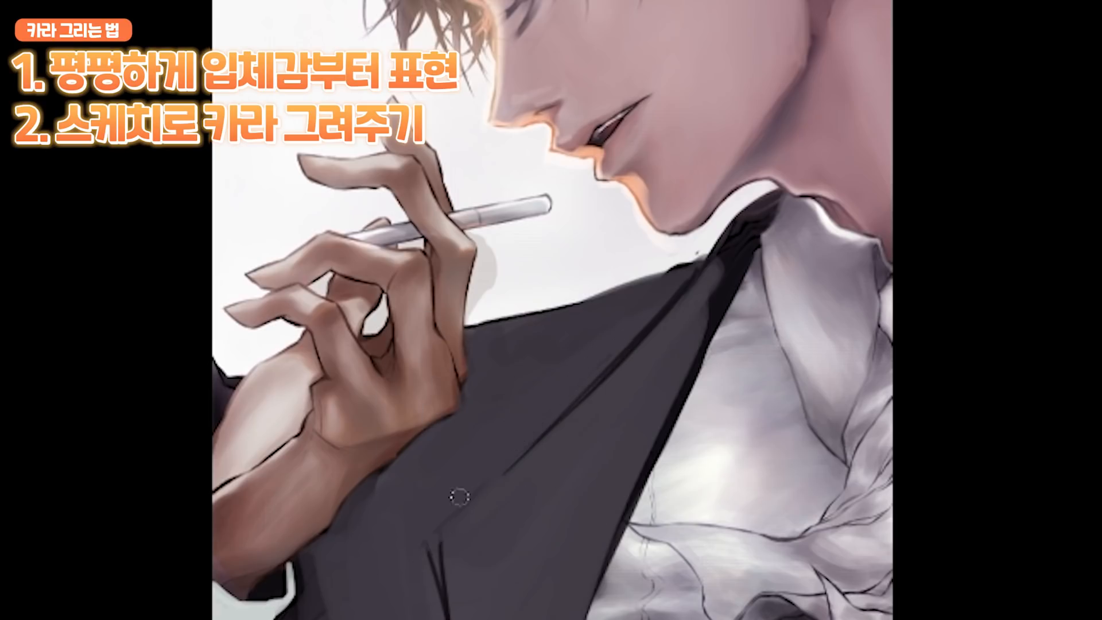
{"action": "left_click", "coordinate": [603, 405]}
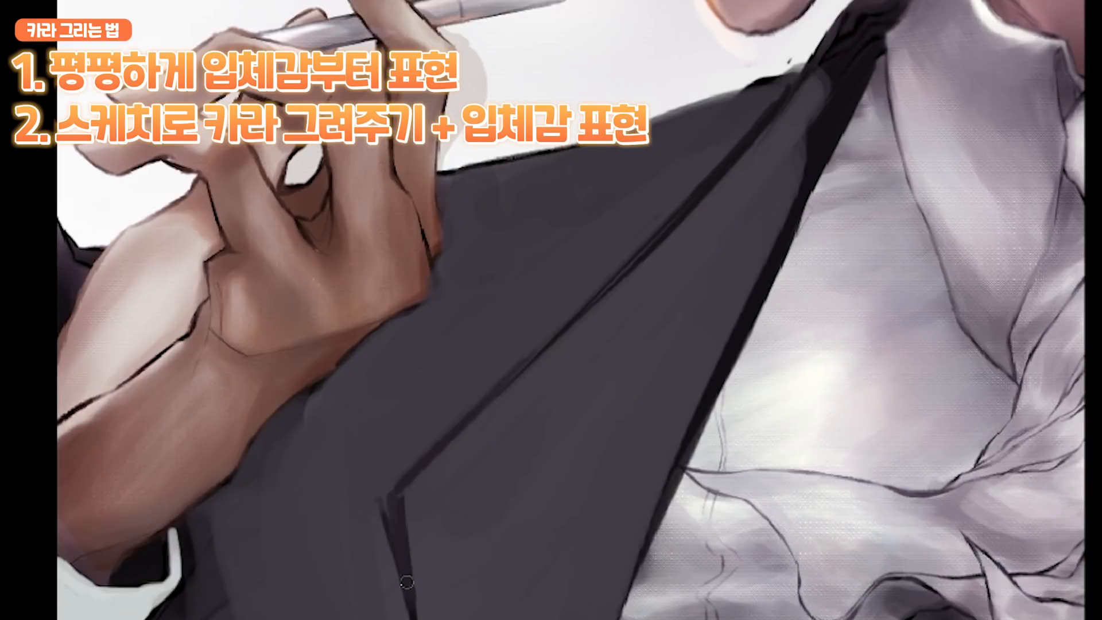